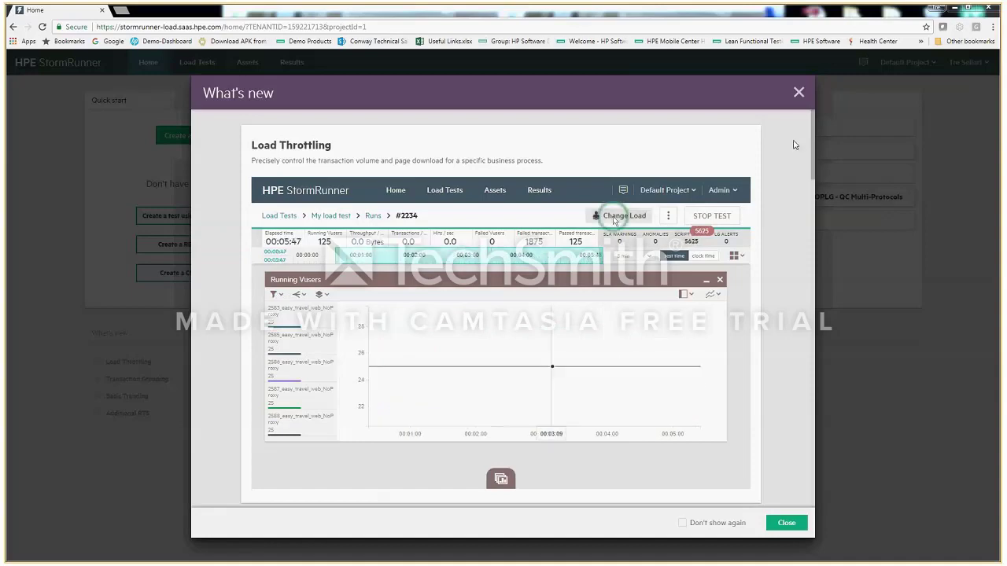
# Review the new feature announcements from Load Throttling through Multiple Git repositories, and dismiss the What's new window.
pyautogui.scroll(-3, 818, 155)
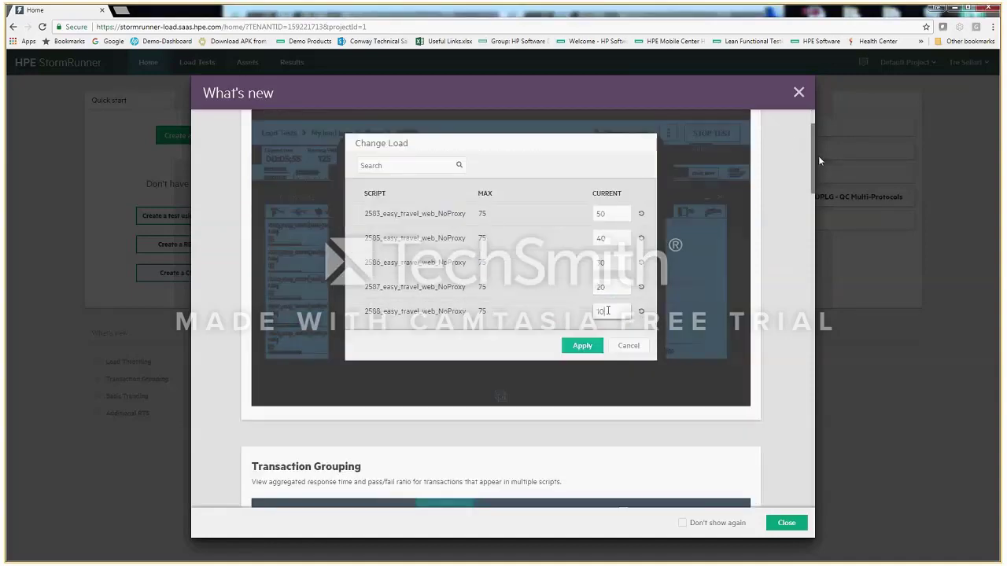
pyautogui.scroll(-5, 819, 166)
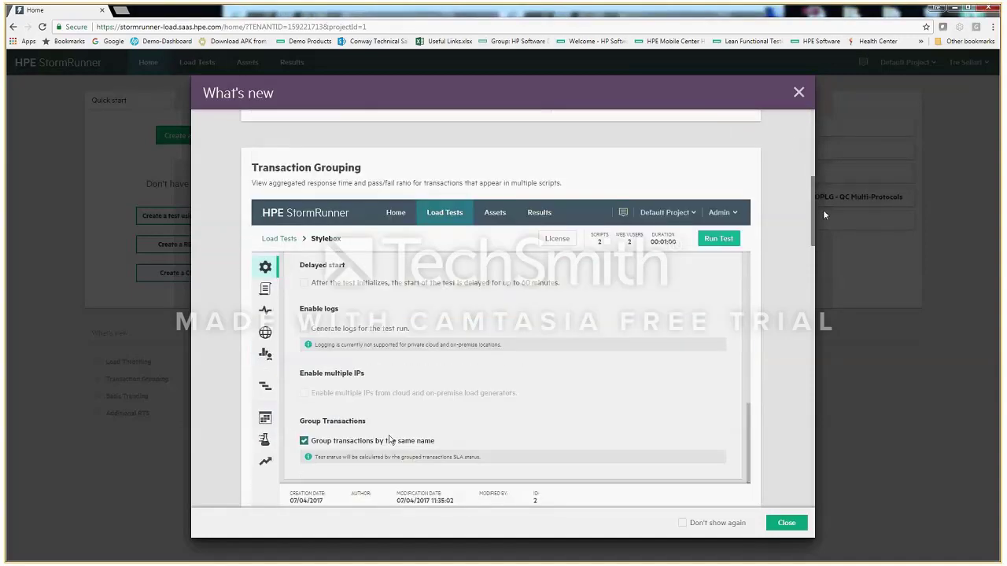
pyautogui.scroll(-3, 826, 226)
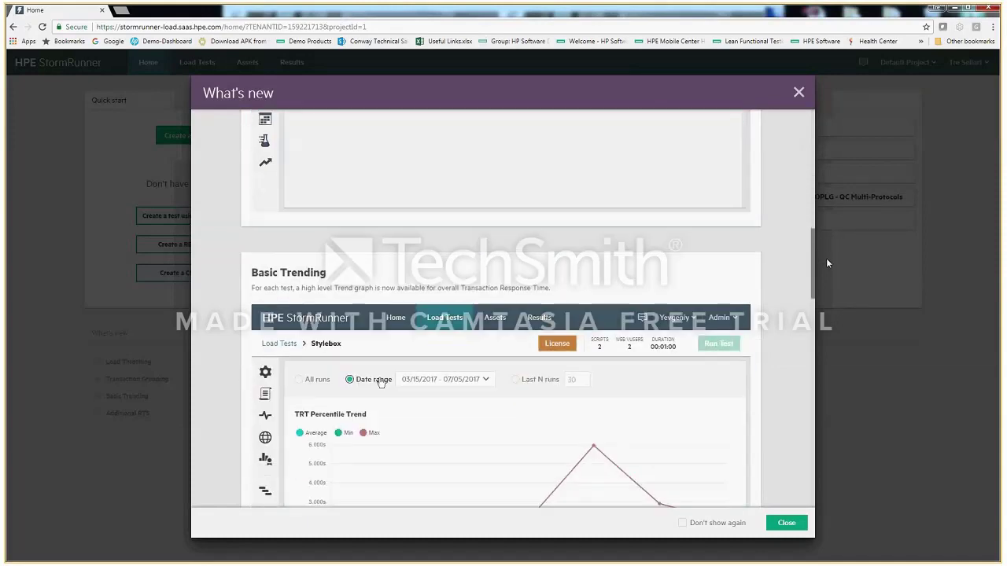
pyautogui.scroll(-2, 826, 267)
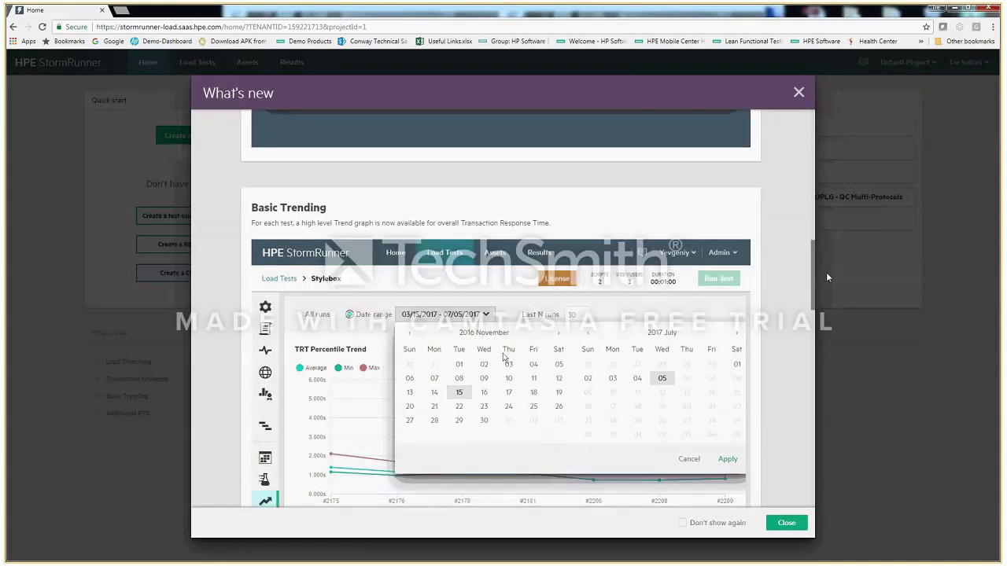
pyautogui.scroll(-4, 826, 291)
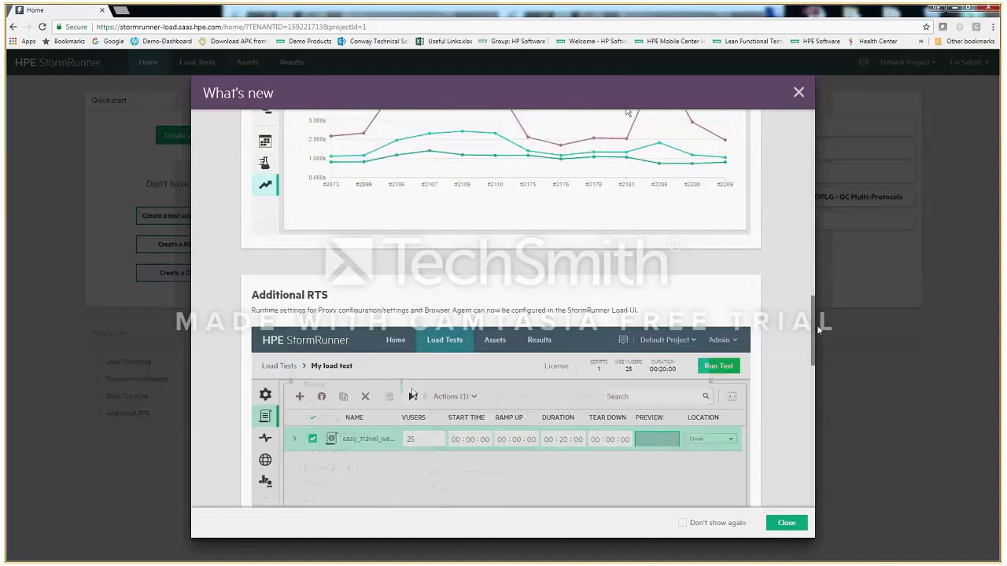
pyautogui.moveTo(816, 333); pyautogui.dragTo(820, 417)
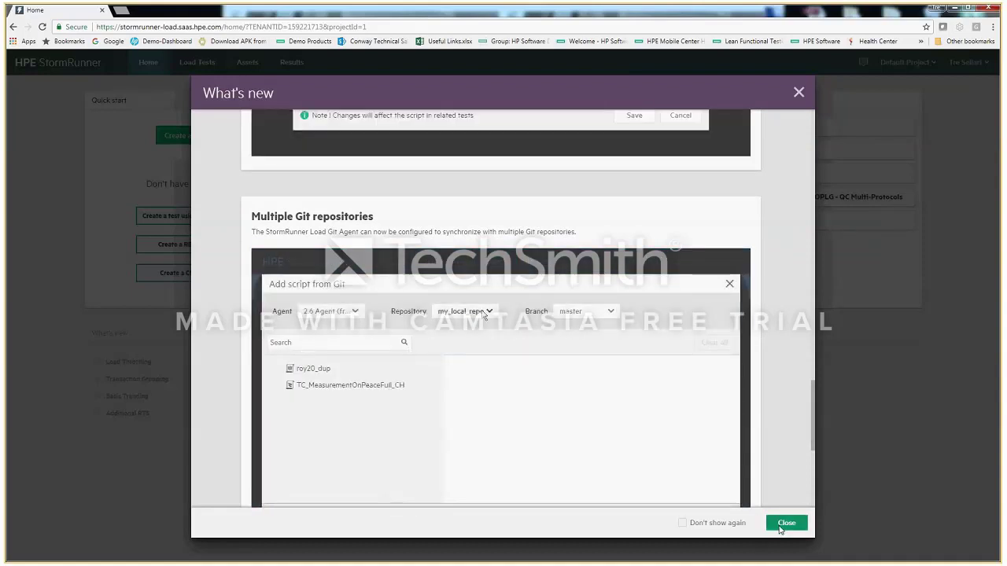
pyautogui.click(786, 523)
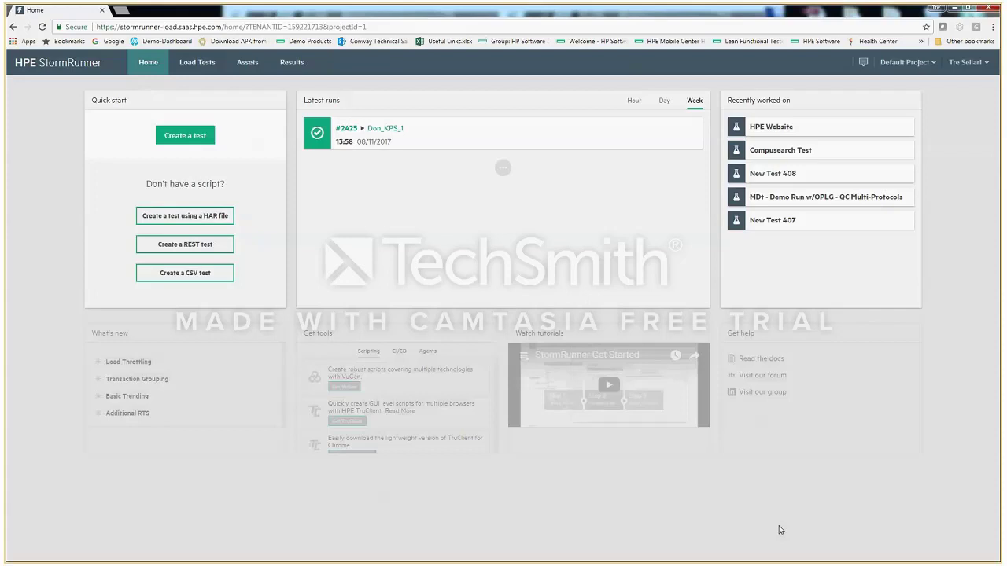
# Create a load test named "HPE" plus the presenter's first name plus "Demo", and review its general settings.
pyautogui.moveTo(563, 370)
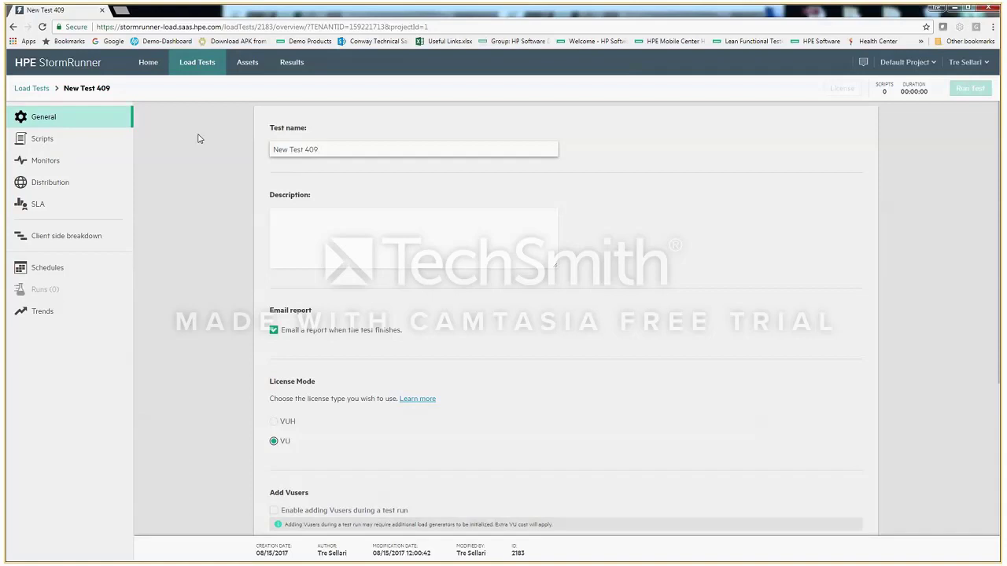
pyautogui.moveTo(324, 149); pyautogui.dragTo(256, 149)
pyautogui.write('HPE Tre Demo')
pyautogui.scroll(-1, 360, 296)
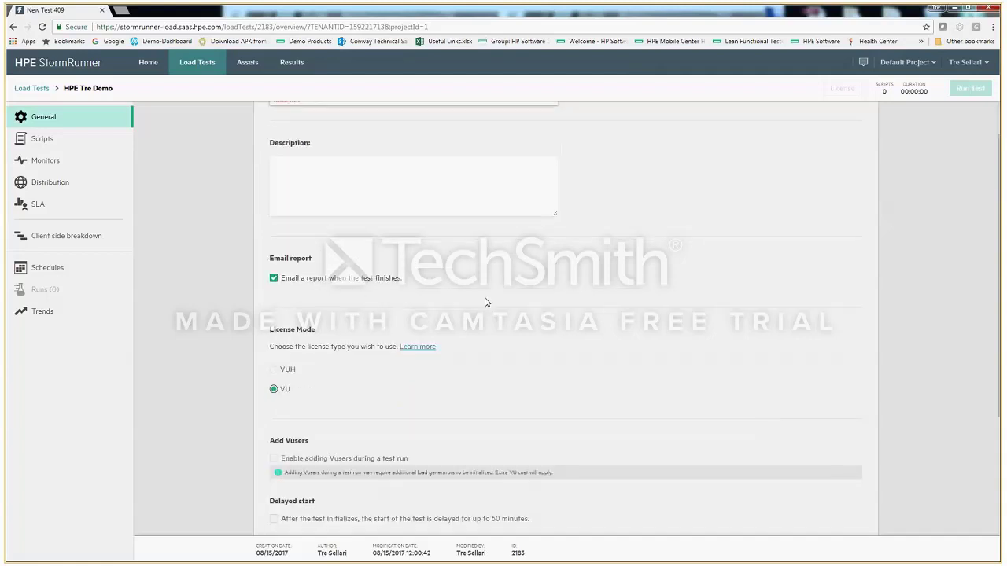
pyautogui.scroll(-1, 531, 308)
pyautogui.scroll(-3, 531, 308)
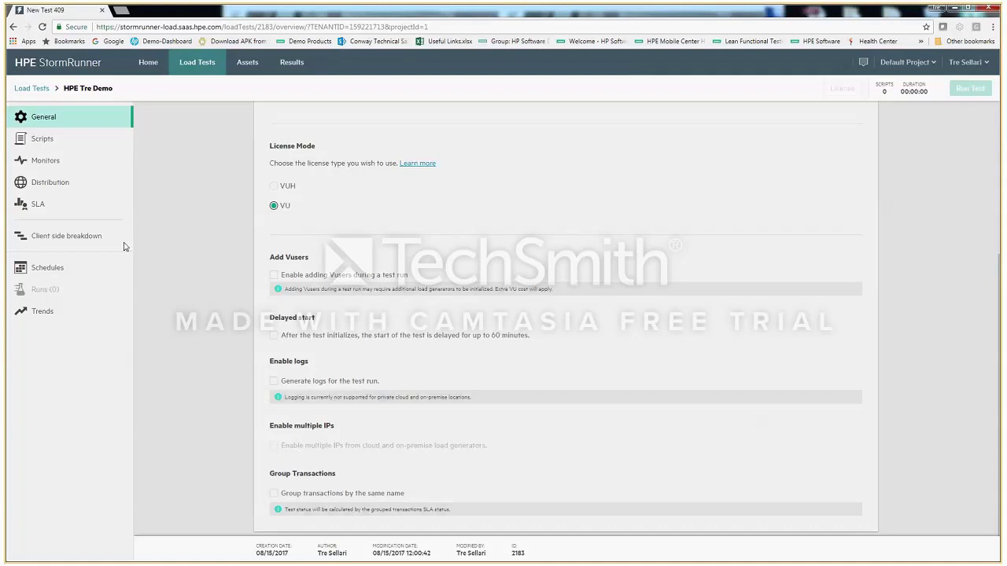
# Search the script assets for HPE and add the HPEWeb and HPE_Navigate (2) scripts to the load test.
pyautogui.click(58, 148)
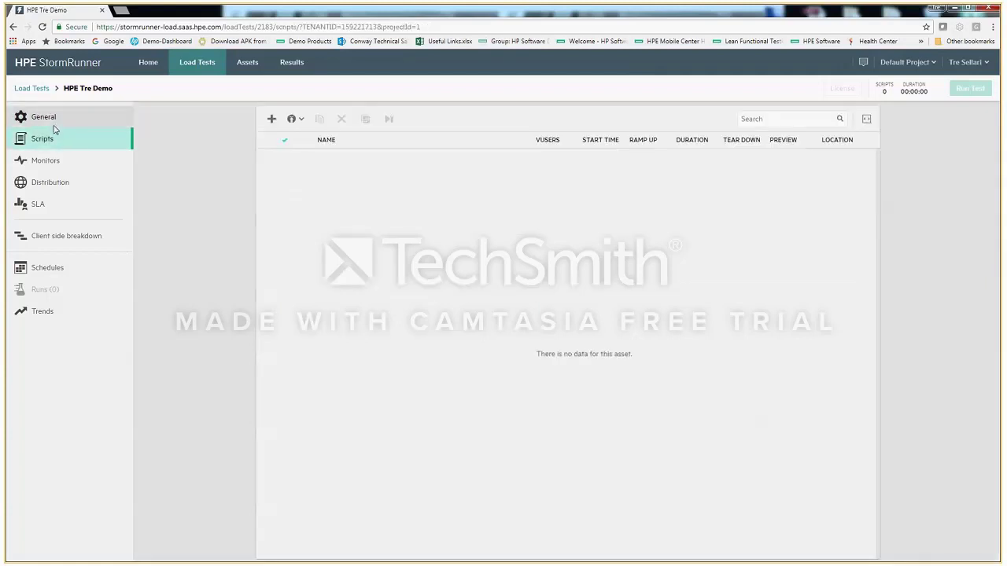
pyautogui.click(300, 120)
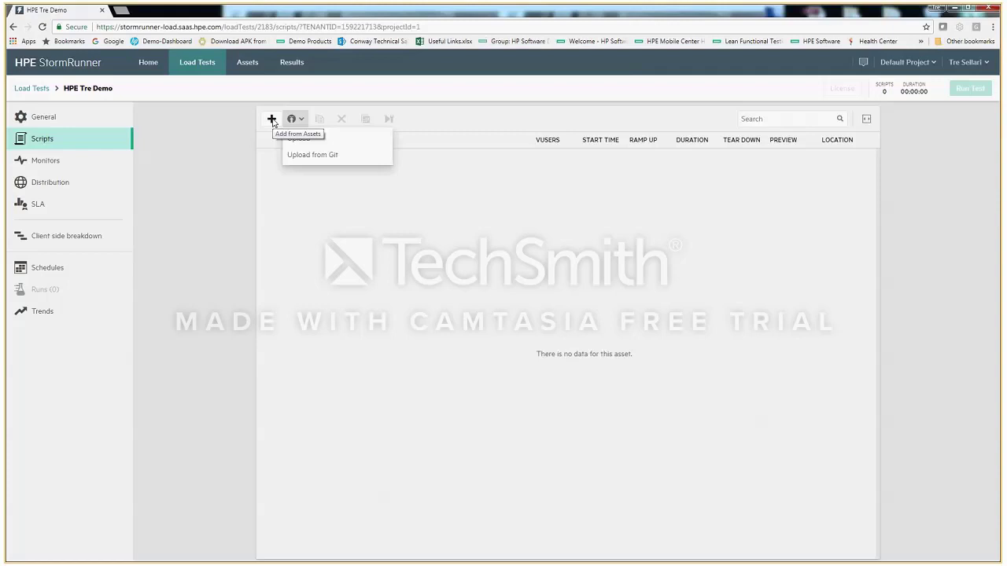
pyautogui.click(271, 119)
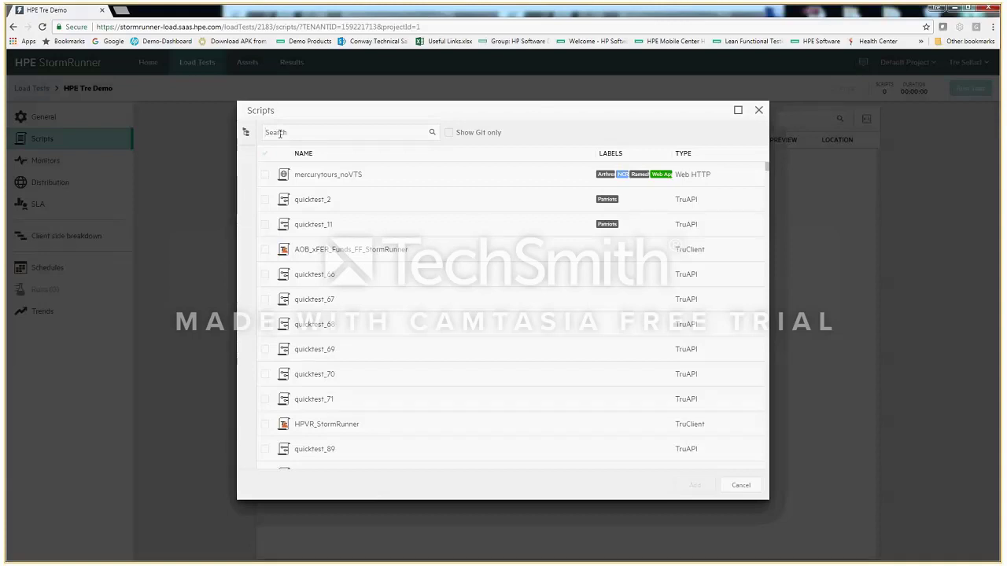
pyautogui.click(280, 133)
pyautogui.write('HPE')
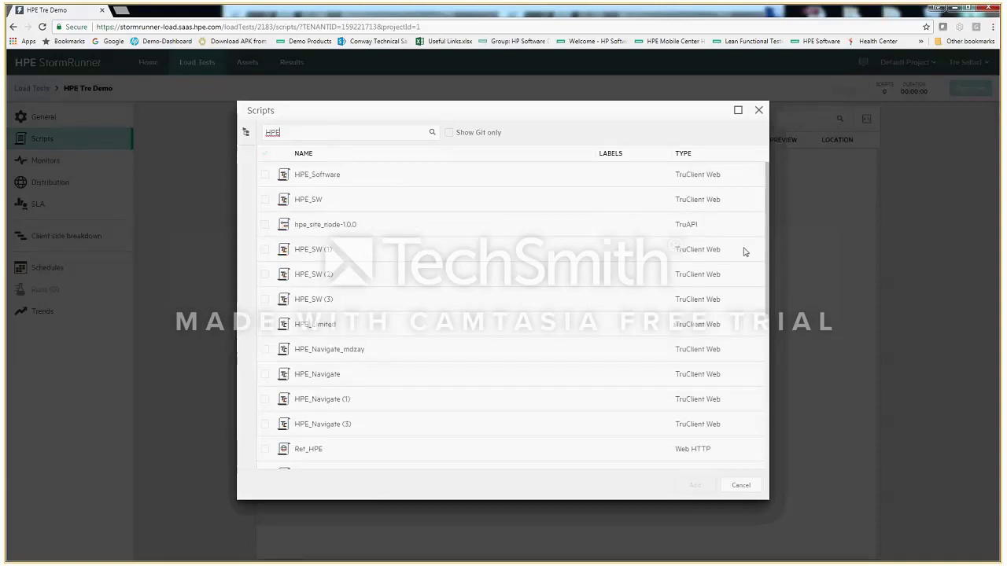
pyautogui.scroll(-1, 762, 234)
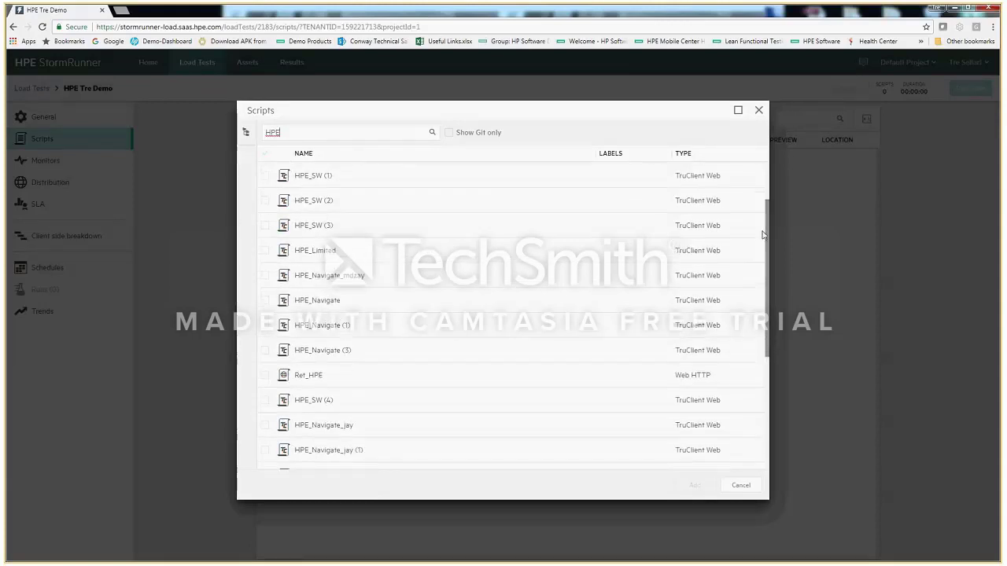
pyautogui.moveTo(762, 235); pyautogui.dragTo(760, 427)
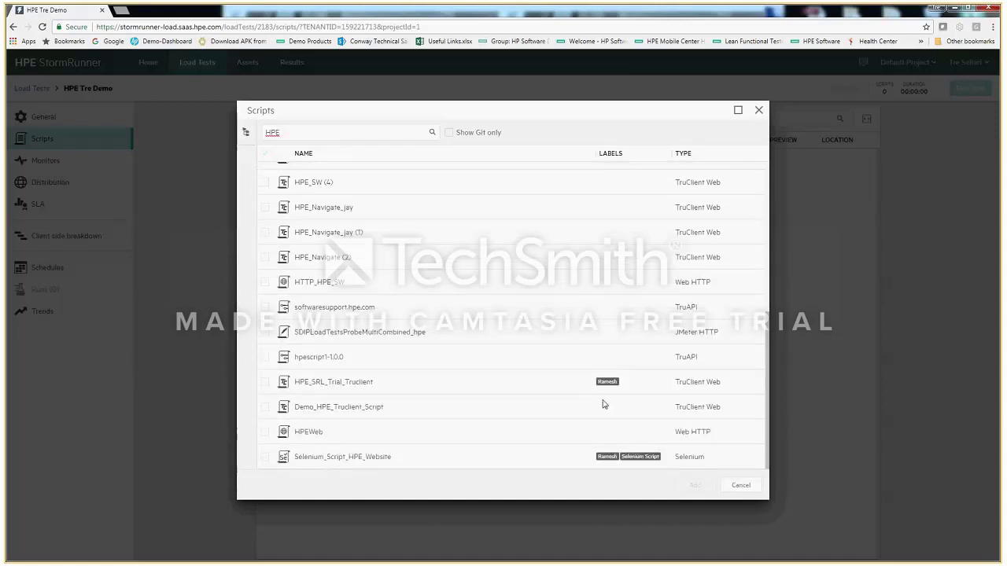
pyautogui.click(265, 432)
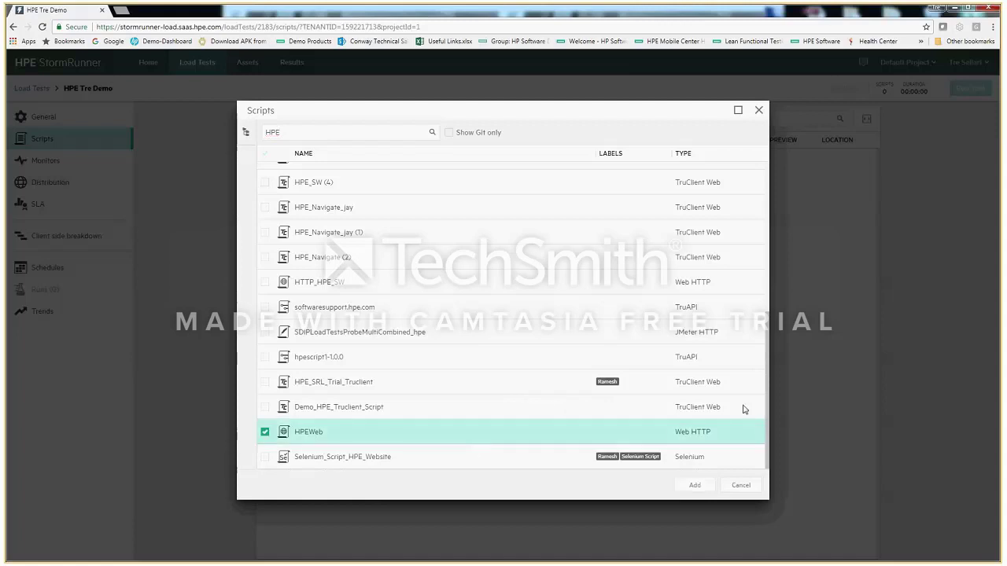
pyautogui.click(265, 257)
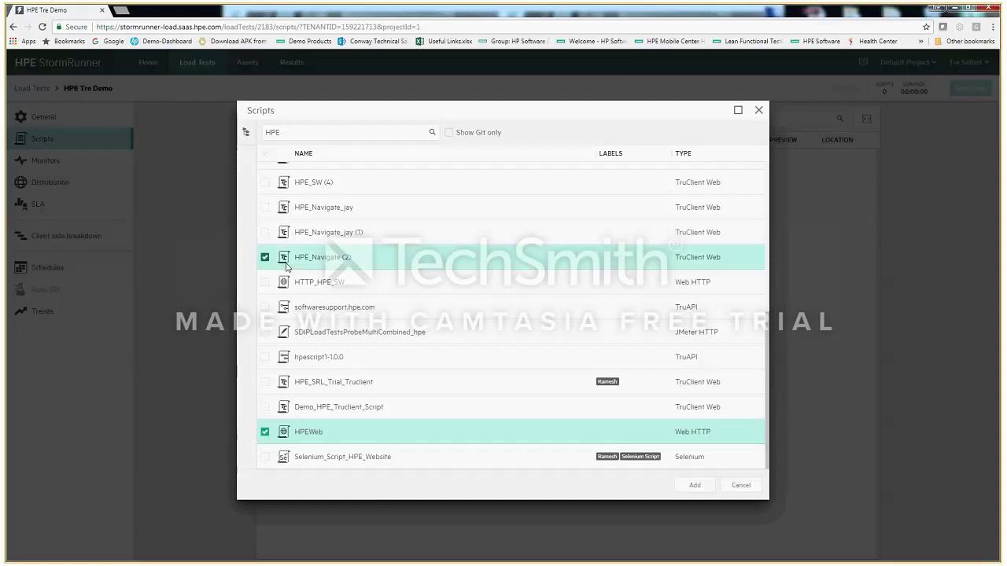
pyautogui.click(694, 485)
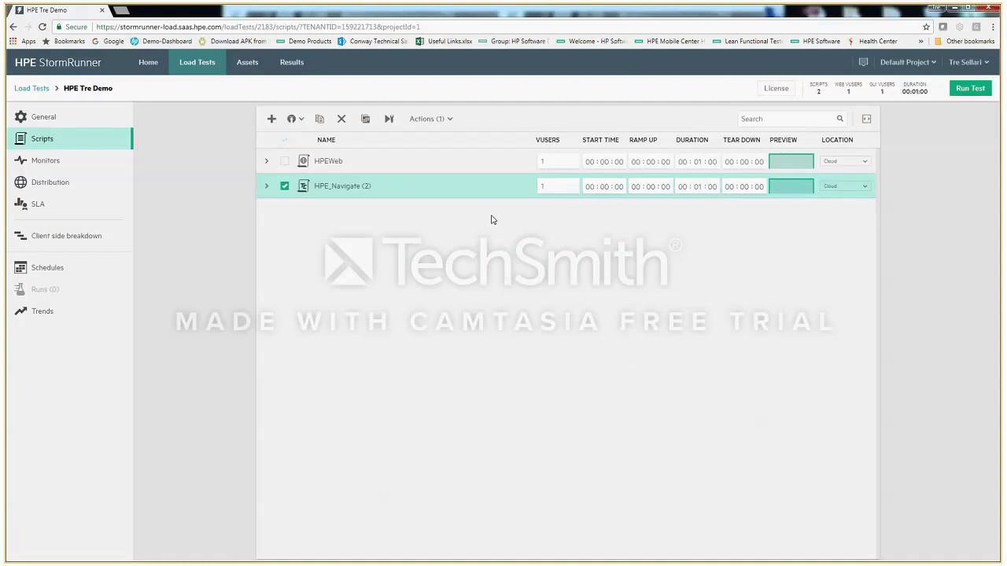
# Set the Vusers to 20 for the HPEWeb script and 5 for the HPE_Navigate (2) script.
pyautogui.click(555, 163)
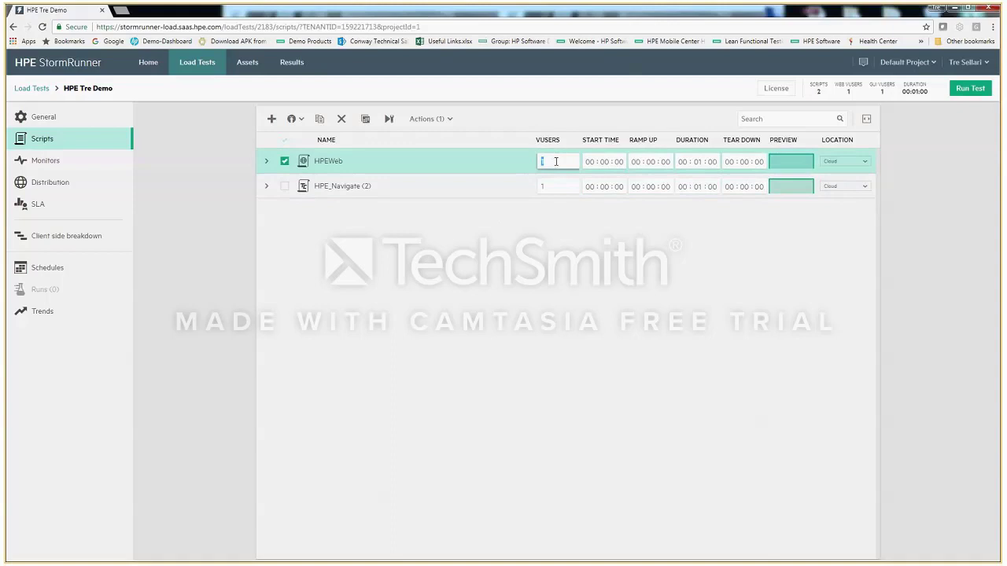
pyautogui.write('20')
pyautogui.click(548, 184)
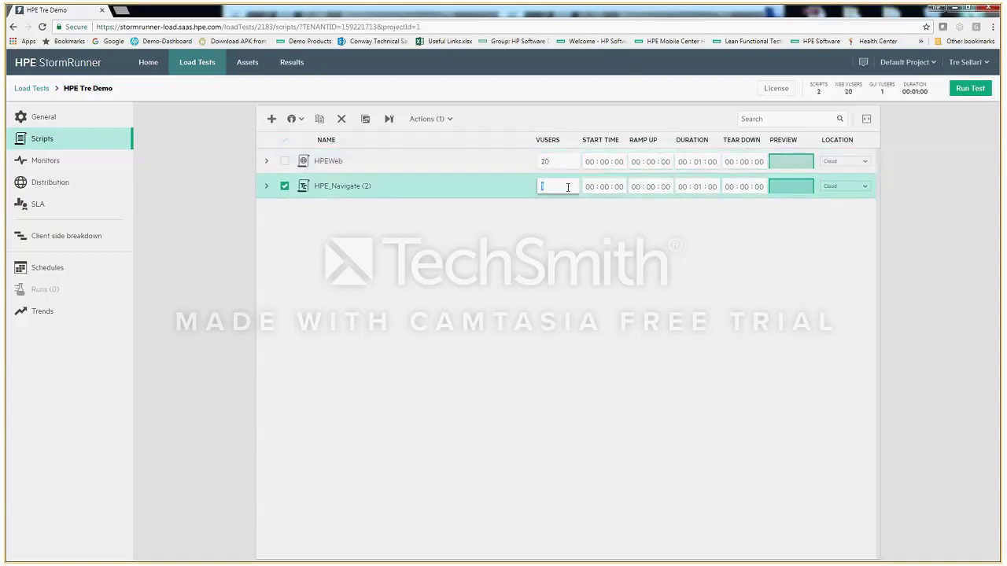
pyautogui.write('5')
pyautogui.click(604, 292)
# Set the ramp up to 1 second for HPEWeb and 5 seconds for HPE_Navigate (2).
pyautogui.click(665, 162)
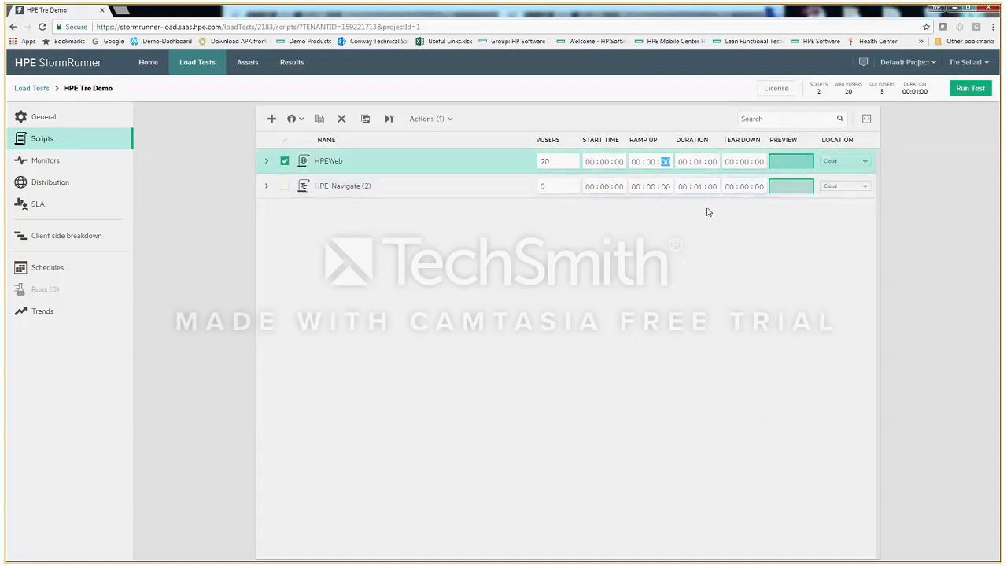
pyautogui.write('1')
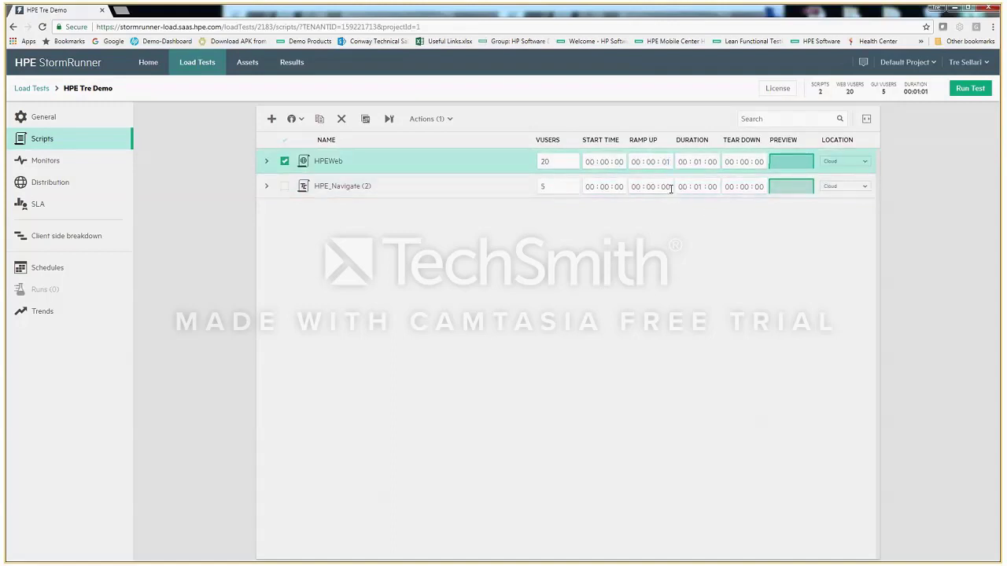
pyautogui.click(671, 187)
pyautogui.write('5')
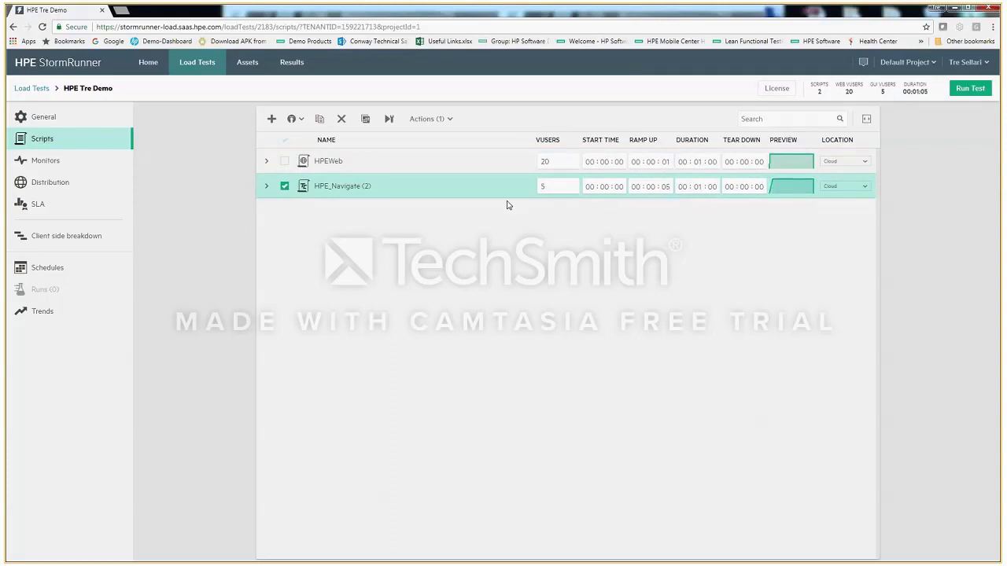
# Set the duration of both the HPEWeb and HPE_Navigate (2) scripts to 10 minutes.
pyautogui.click(696, 162)
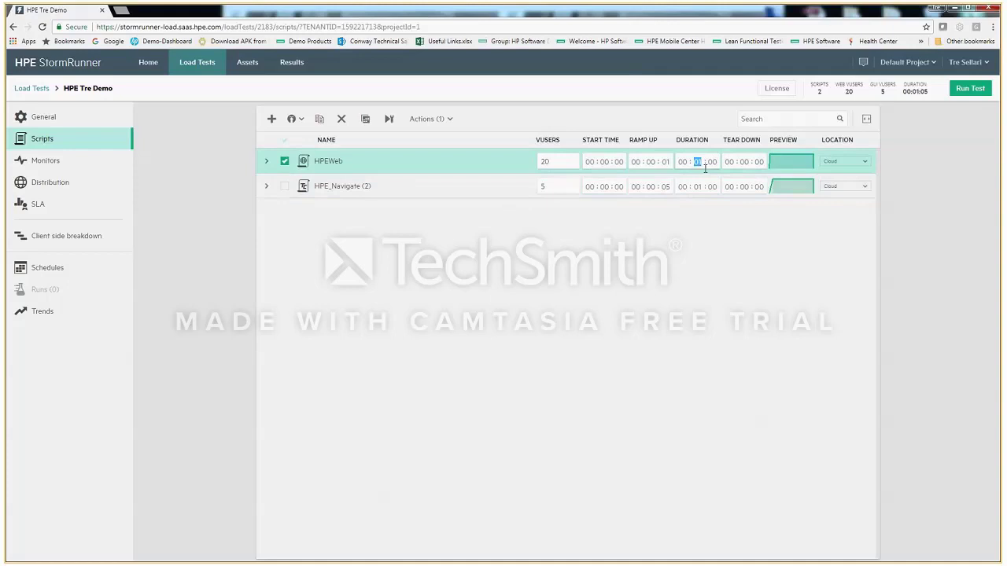
pyautogui.write('10')
pyautogui.click(699, 187)
pyautogui.write('10')
pyautogui.click(721, 223)
# Set the tear down of both the HPEWeb and HPE_Navigate (2) scripts to 1 second.
pyautogui.click(759, 162)
pyautogui.write('1')
pyautogui.click(759, 187)
pyautogui.write('1')
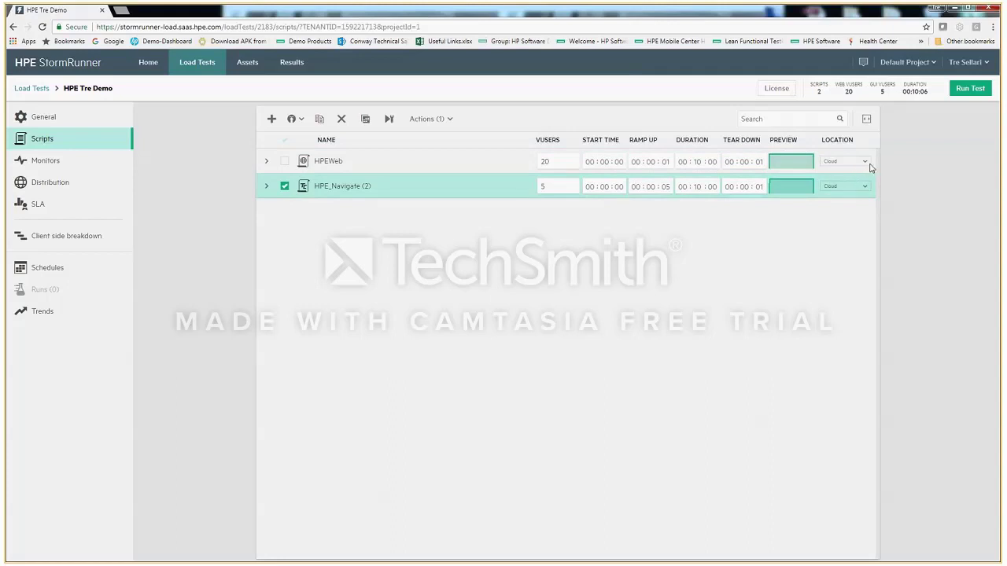
# Check the location options for HPE_Navigate (2) and the runtime settings of both scripts, including HPEWeb's think time, without saving changes.
pyautogui.click(865, 189)
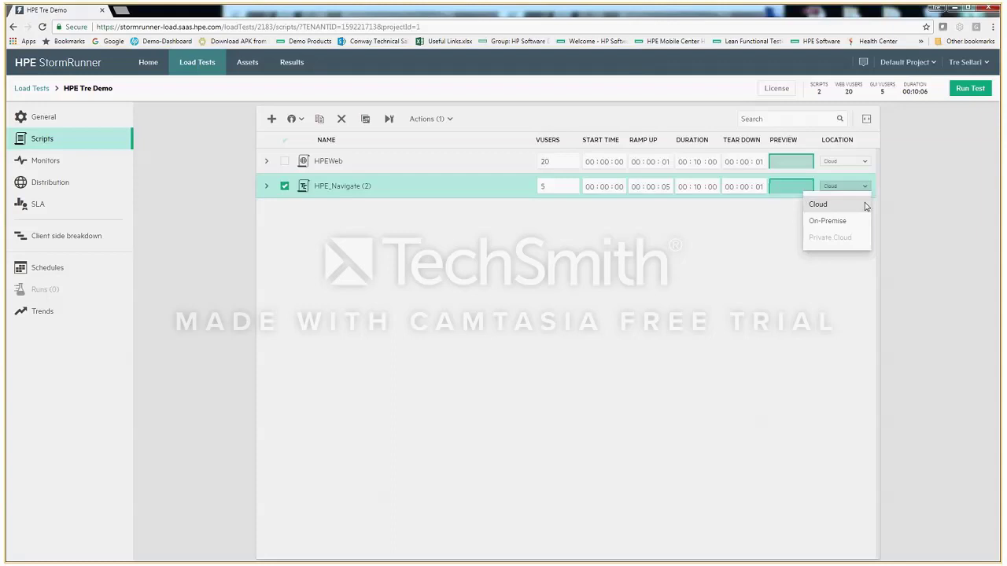
pyautogui.click(390, 122)
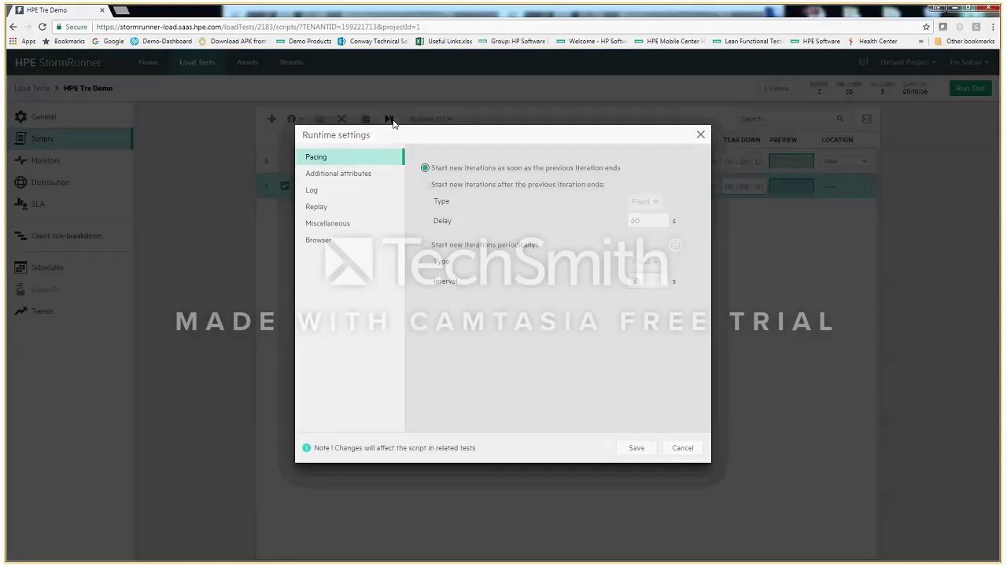
pyautogui.click(681, 447)
pyautogui.click(338, 163)
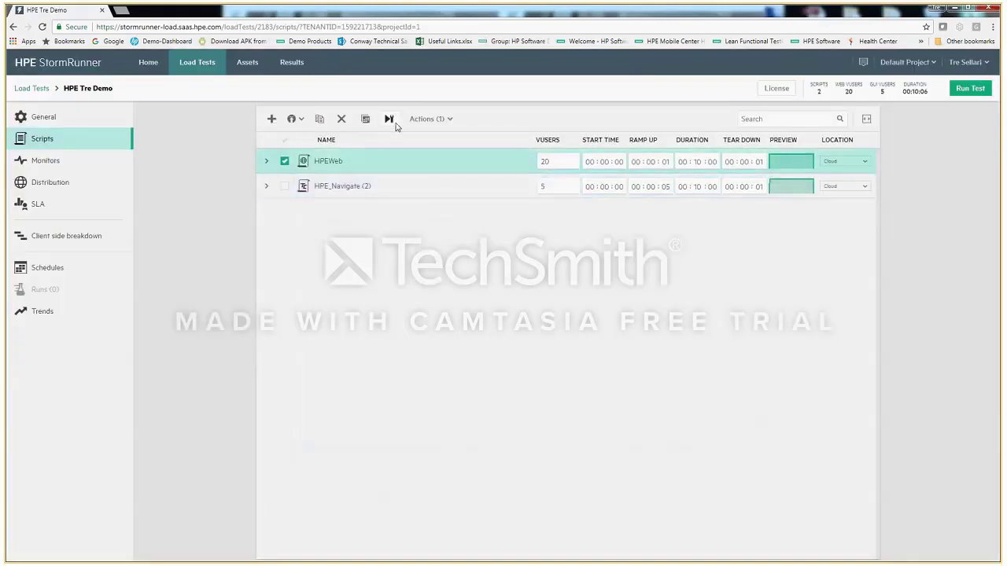
pyautogui.click(391, 121)
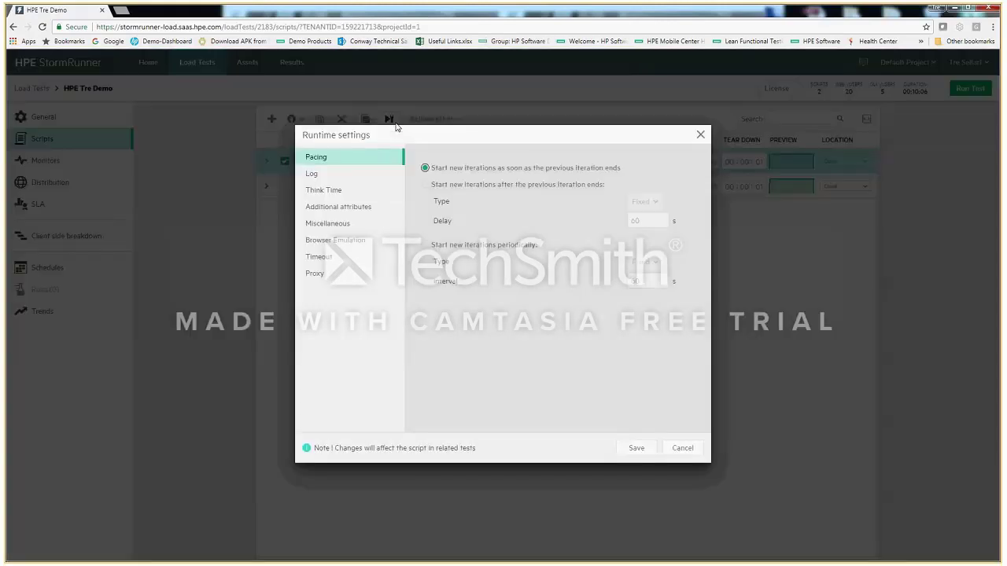
pyautogui.click(342, 194)
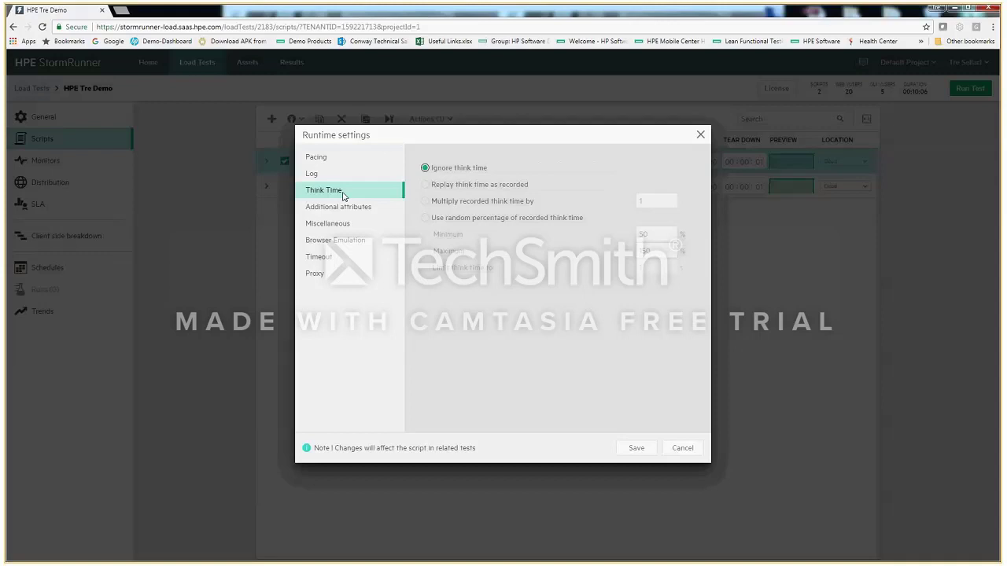
pyautogui.click(684, 449)
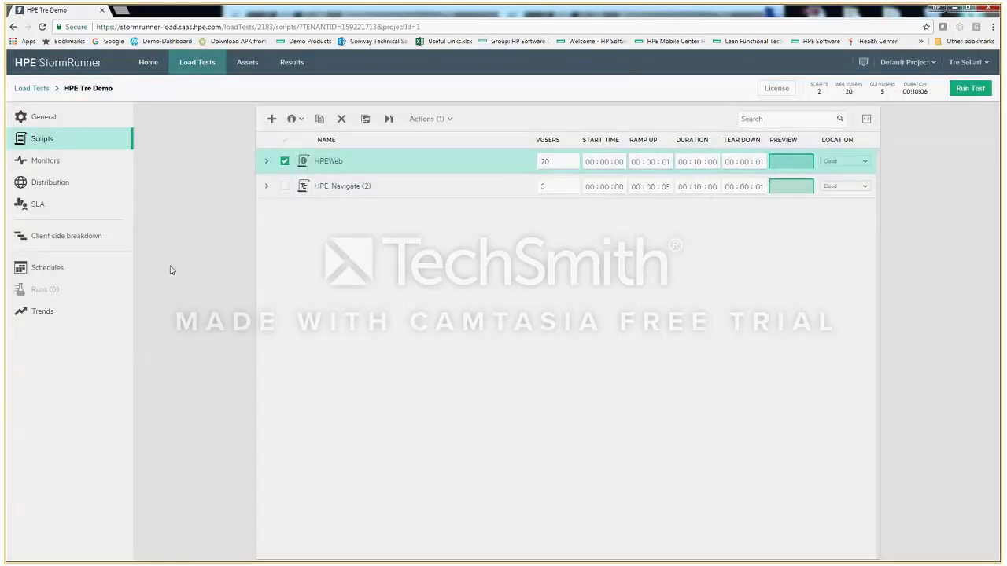
# Examine the monitoring types available for a new monitor in the load test, and leave without creating one.
pyautogui.click(57, 162)
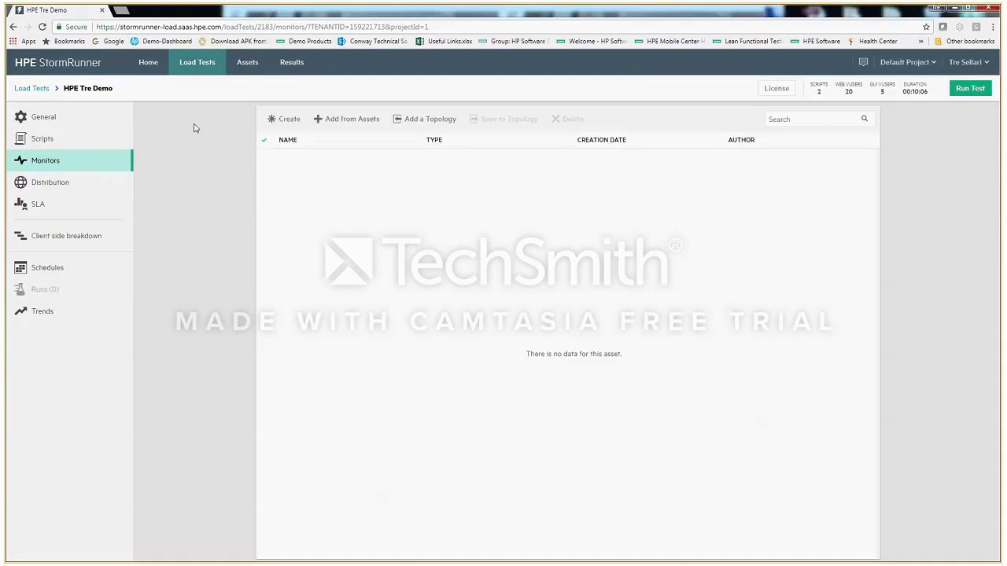
pyautogui.click(276, 119)
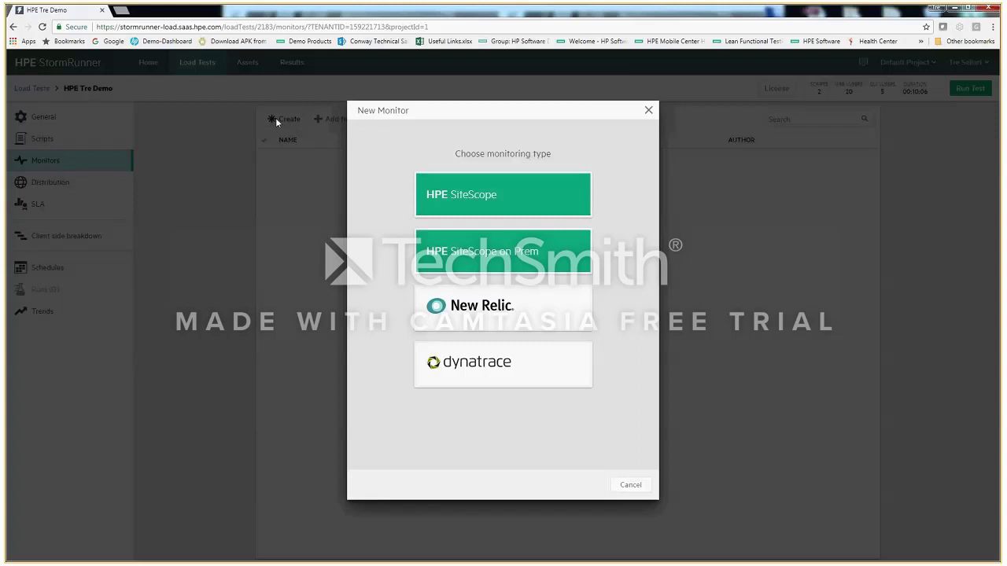
pyautogui.click(651, 113)
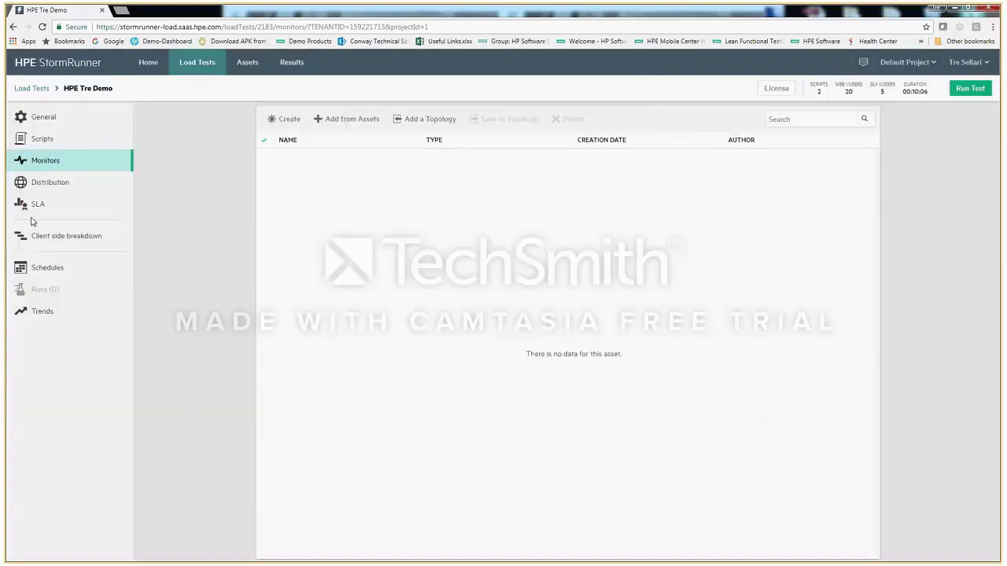
# Add Canada Central, Frankfurt and Sao Paulo (AWS) and London (Azure) to the load test's cloud distribution locations.
pyautogui.click(52, 183)
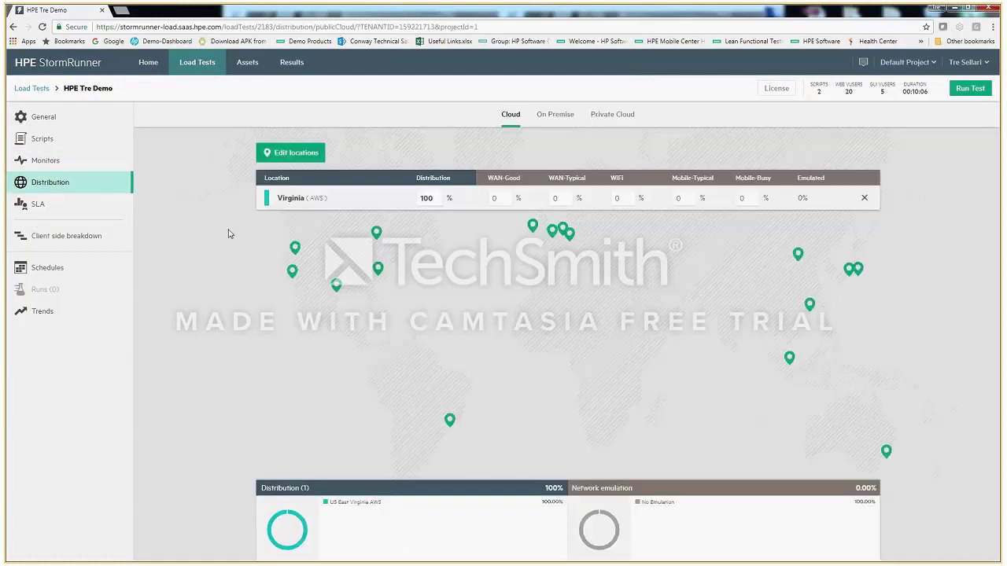
pyautogui.click(297, 155)
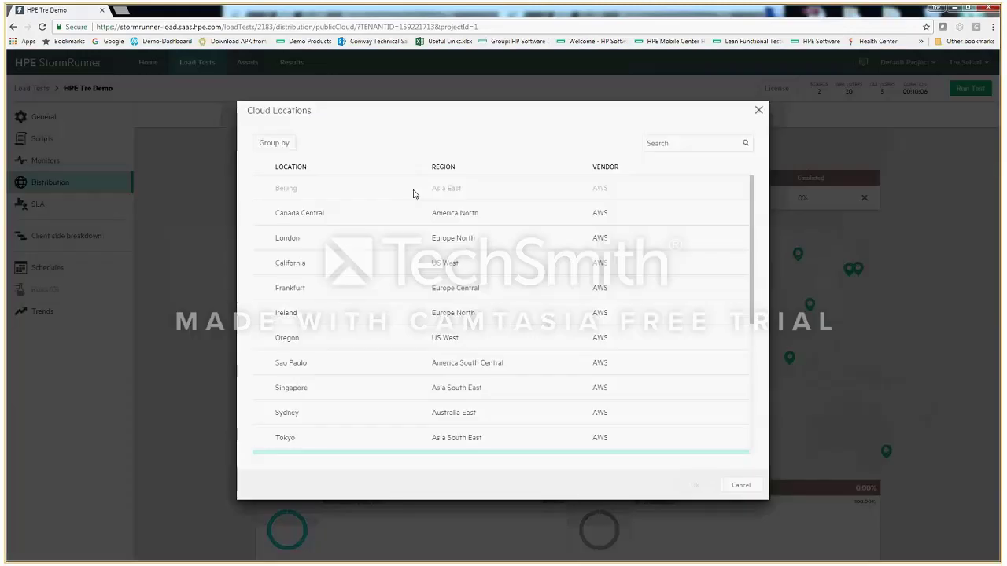
pyautogui.click(292, 220)
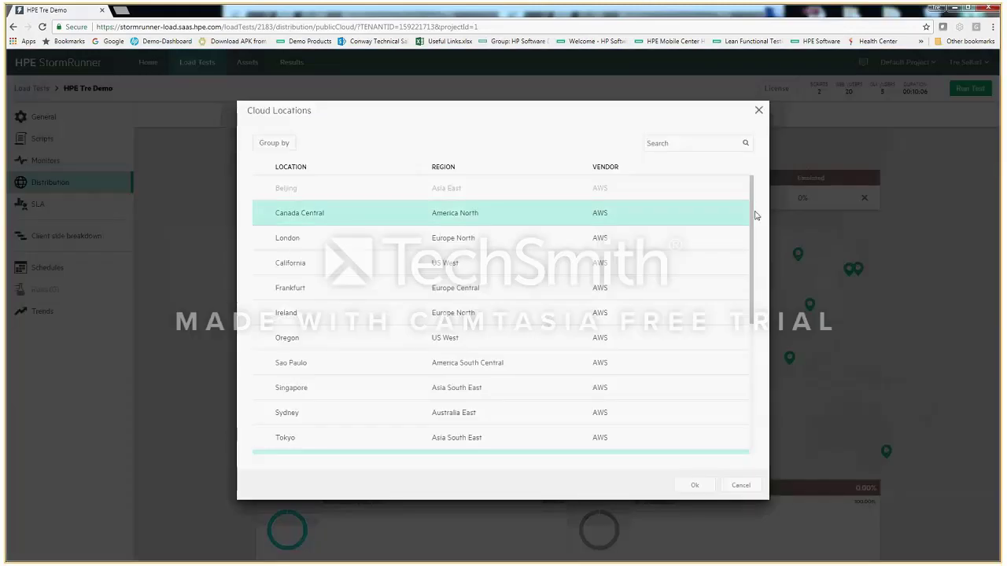
pyautogui.moveTo(755, 214); pyautogui.dragTo(753, 287)
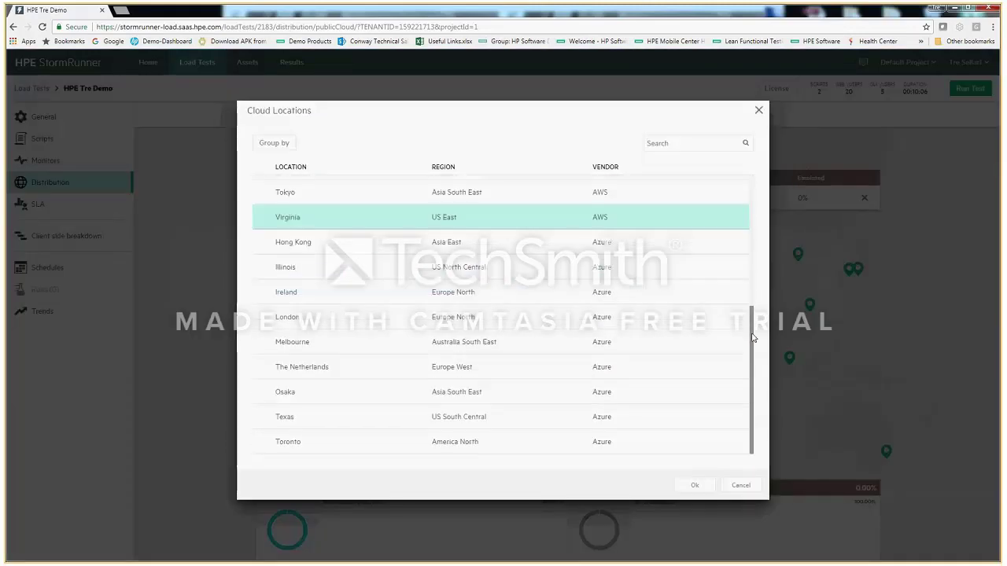
pyautogui.scroll(5, 331, 326)
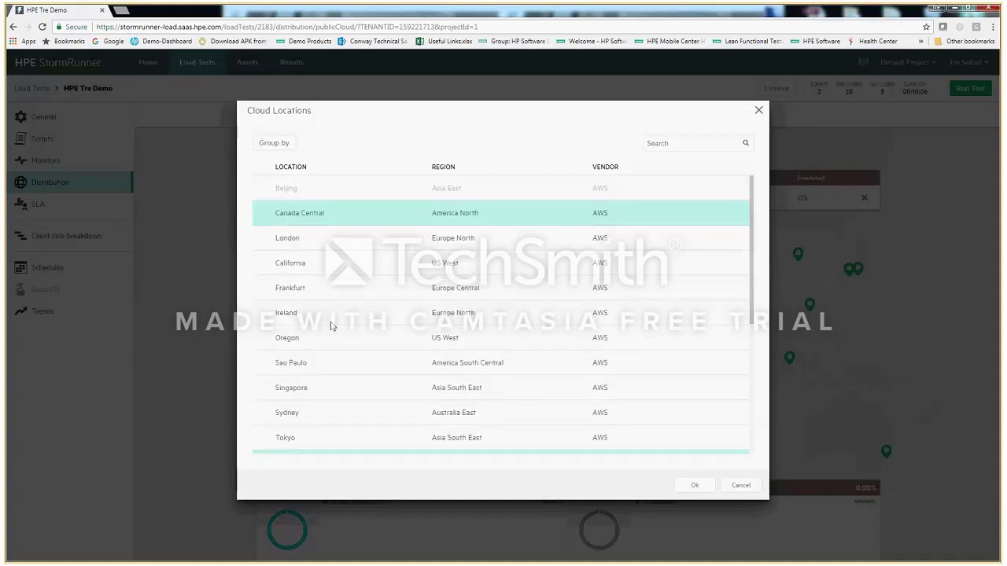
pyautogui.click(314, 289)
pyautogui.click(311, 363)
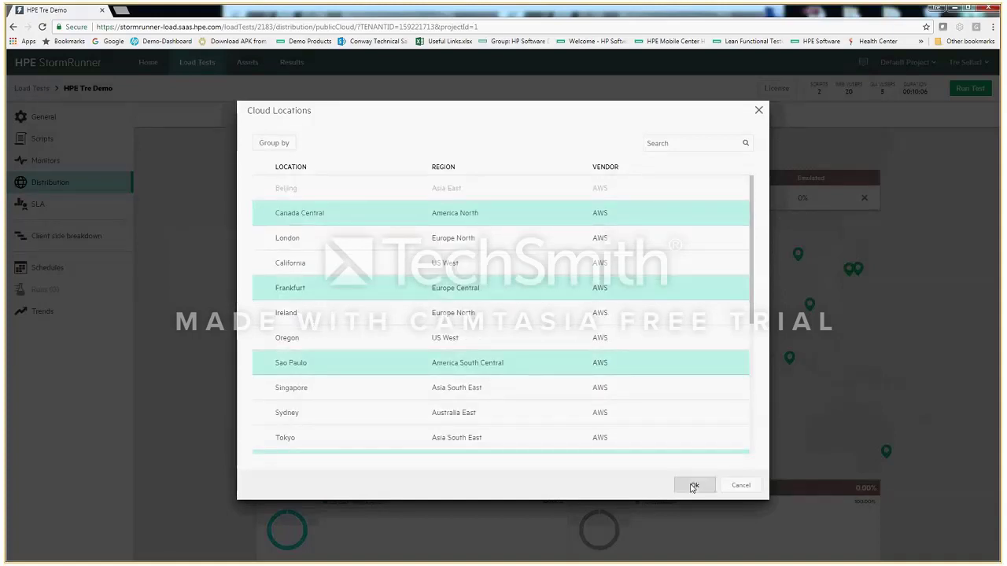
pyautogui.click(693, 486)
# Check the on-premise and private cloud distribution options, and return to the public cloud locations.
pyautogui.click(560, 112)
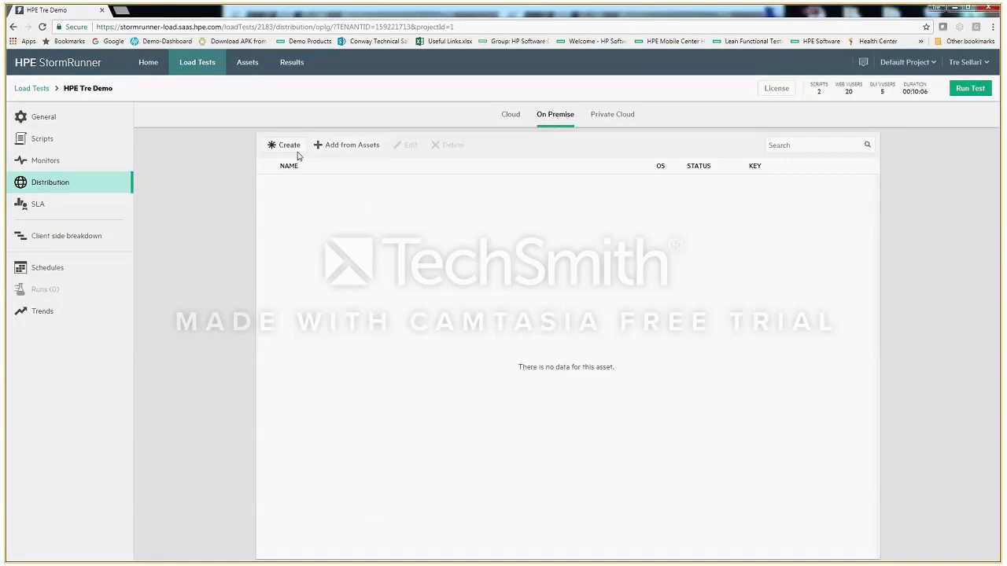
pyautogui.click(618, 117)
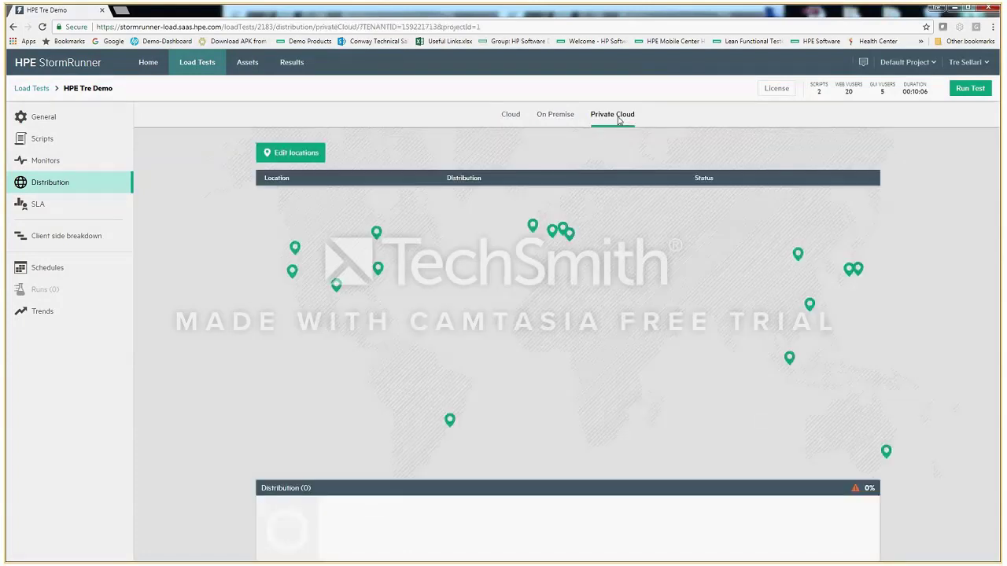
pyautogui.click(500, 117)
# Set the load distribution to 20% each for Canada Central, Frankfurt, Sao Paulo, Virginia and London.
pyautogui.click(431, 200)
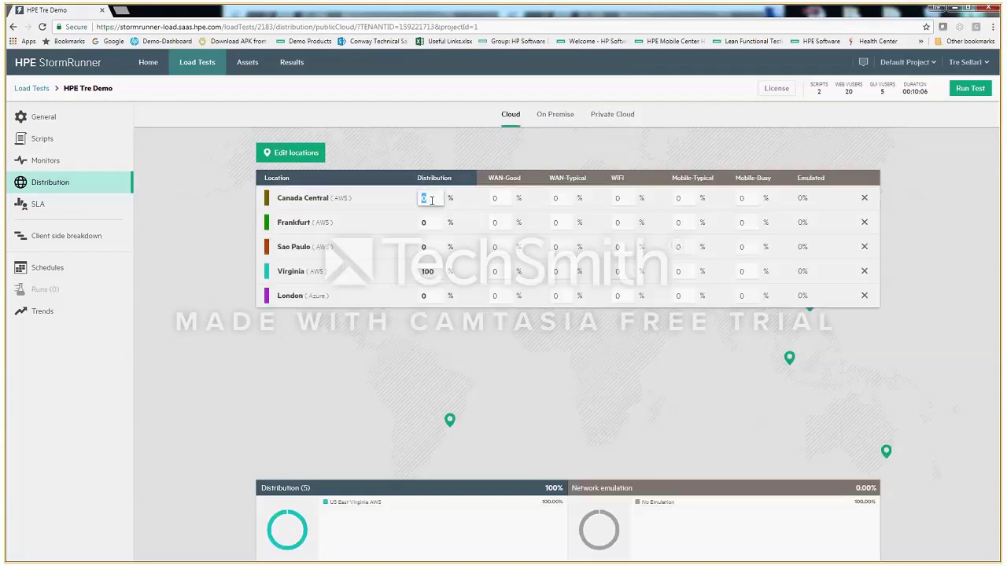
pyautogui.write('20')
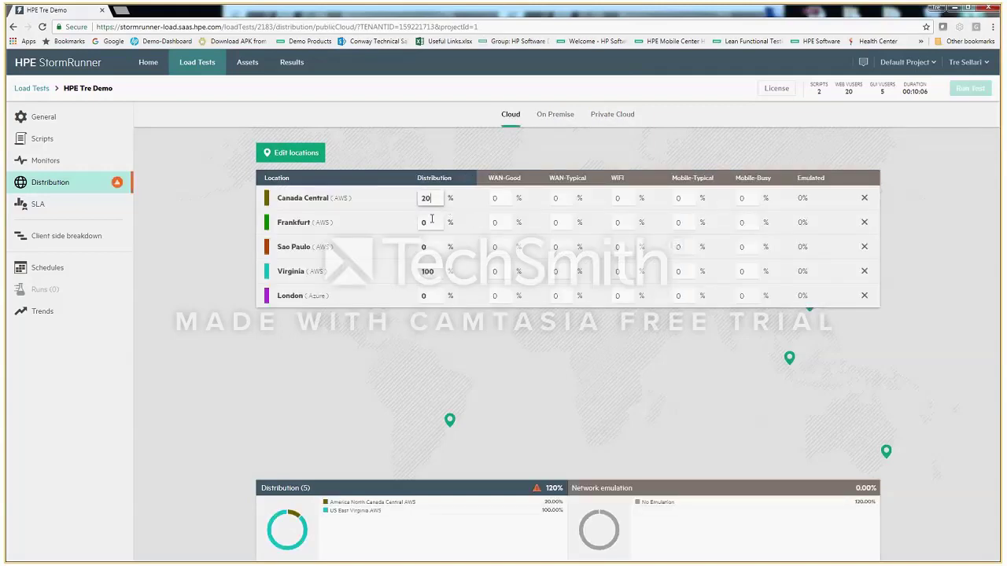
pyautogui.click(432, 221)
pyautogui.write('20')
pyautogui.click(434, 247)
pyautogui.write('20')
pyautogui.click(436, 275)
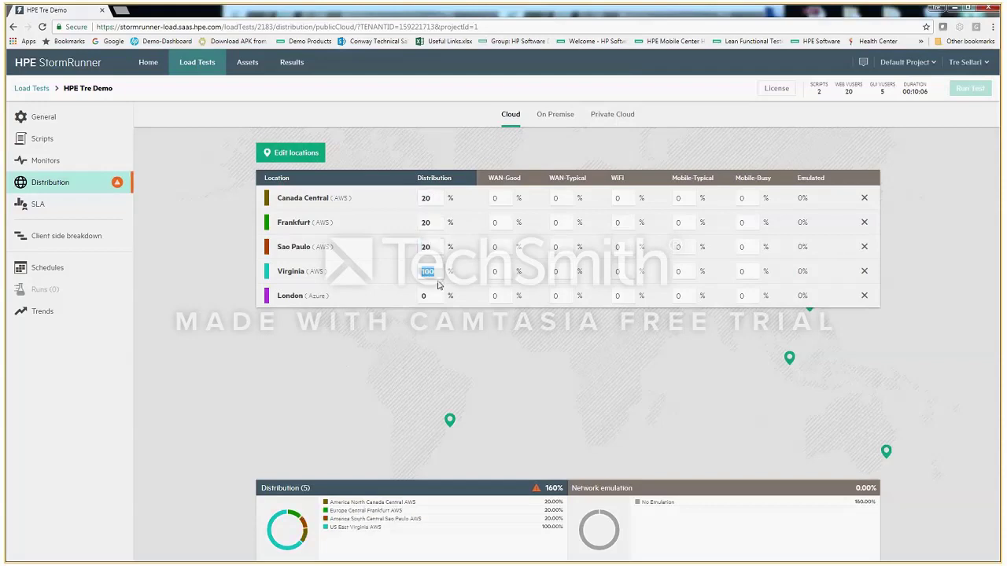
pyautogui.write('20')
pyautogui.click(438, 297)
pyautogui.write('20')
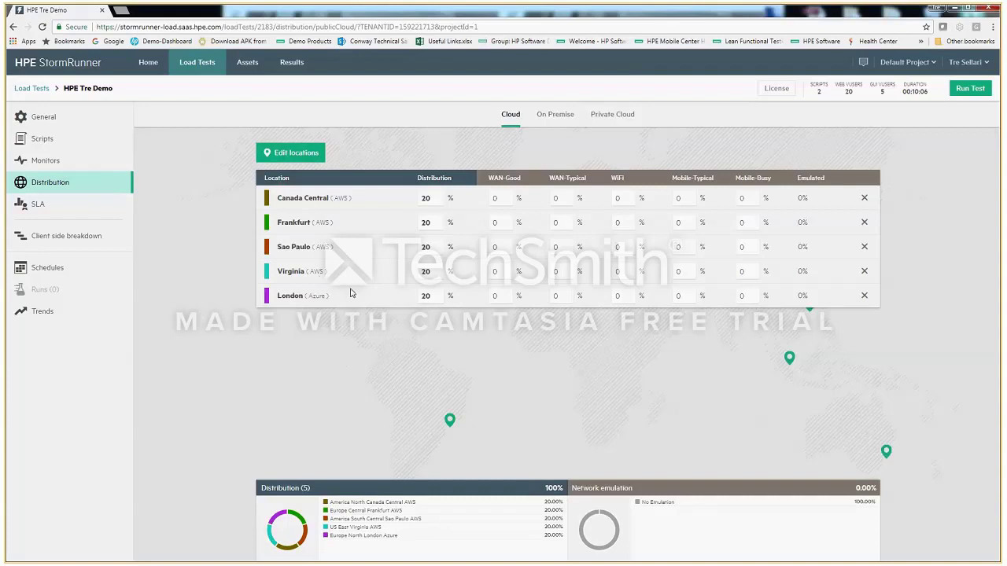
# Set the WiFi network emulation for Canada Central to 100%.
pyautogui.click(431, 199)
pyautogui.click(435, 224)
pyautogui.click(618, 198)
pyautogui.write('100')
# Set Frankfurt's network emulation to 20% each for WAN-Good, WAN-Typical, WiFi, Mobile-Typical and Mobile-Busy.
pyautogui.click(506, 226)
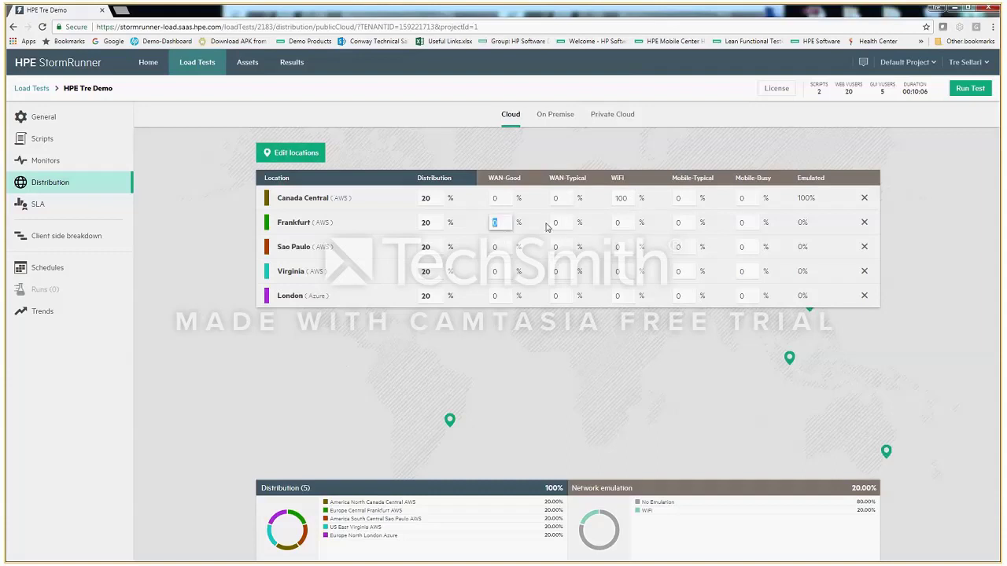
pyautogui.write('20')
pyautogui.click(555, 226)
pyautogui.write('20')
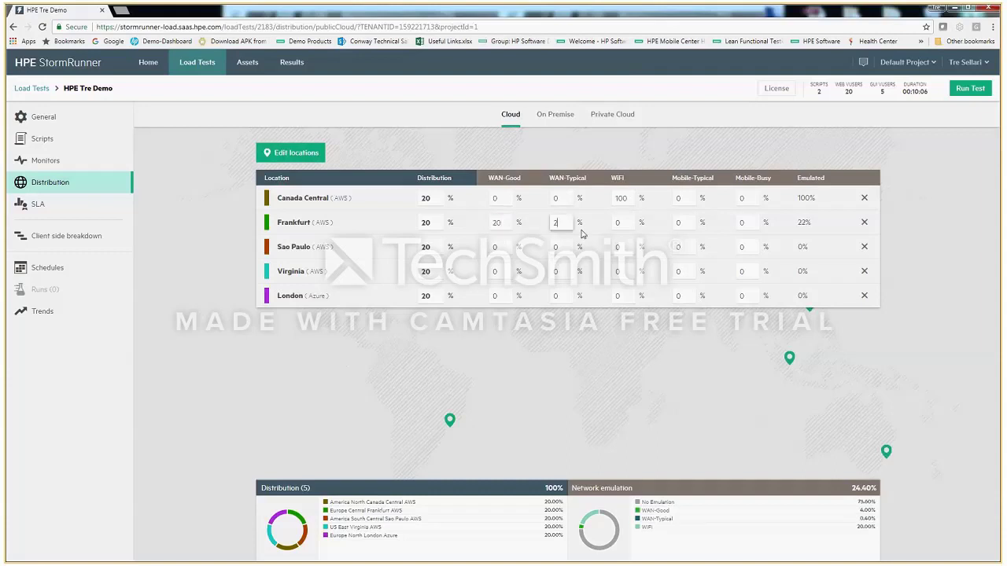
pyautogui.click(620, 225)
pyautogui.write('20')
pyautogui.click(682, 224)
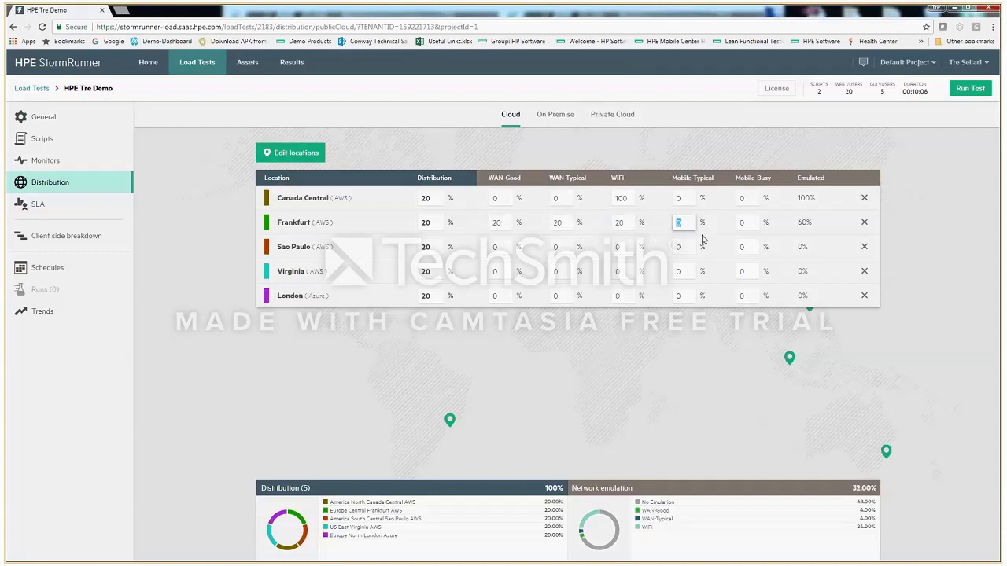
pyautogui.write('20')
pyautogui.click(744, 225)
pyautogui.write('20')
# Set the Mobile-Busy network emulation for Sao Paulo to 100%.
pyautogui.click(745, 249)
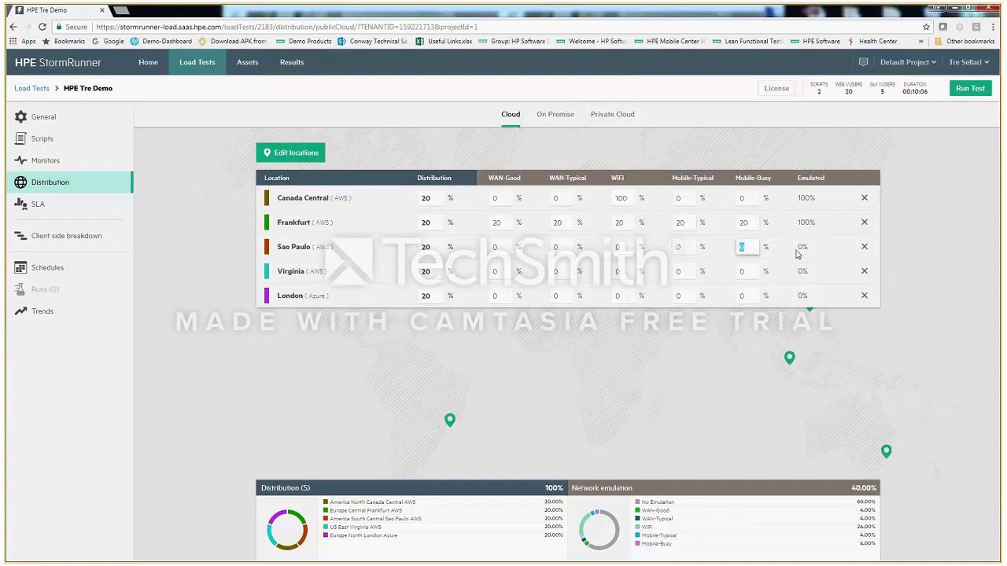
pyautogui.write('100')
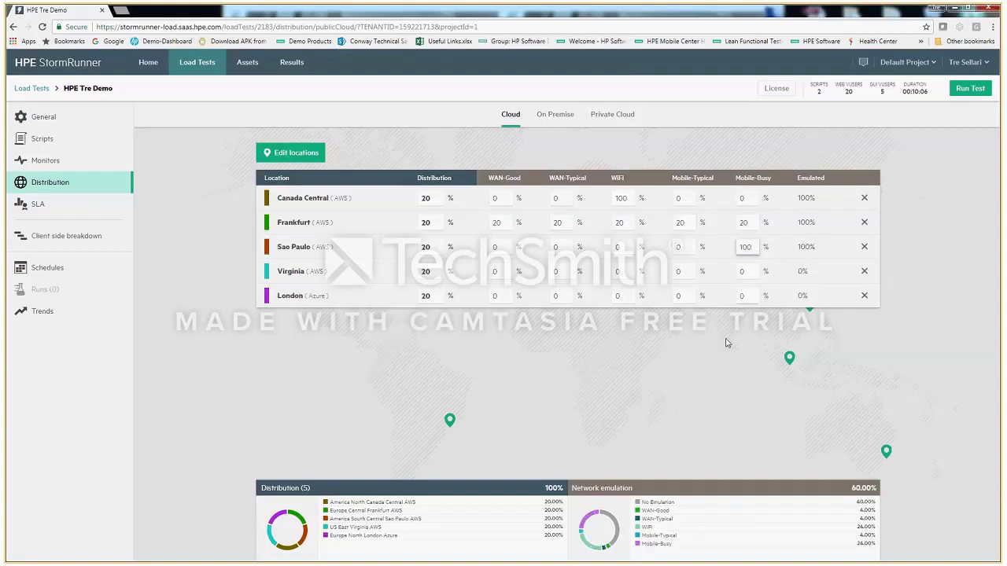
pyautogui.click(718, 396)
# Select the ClickImage transaction of HPE_Navigate (2) alongside FullProcess in the load test's SLA settings.
pyautogui.click(36, 207)
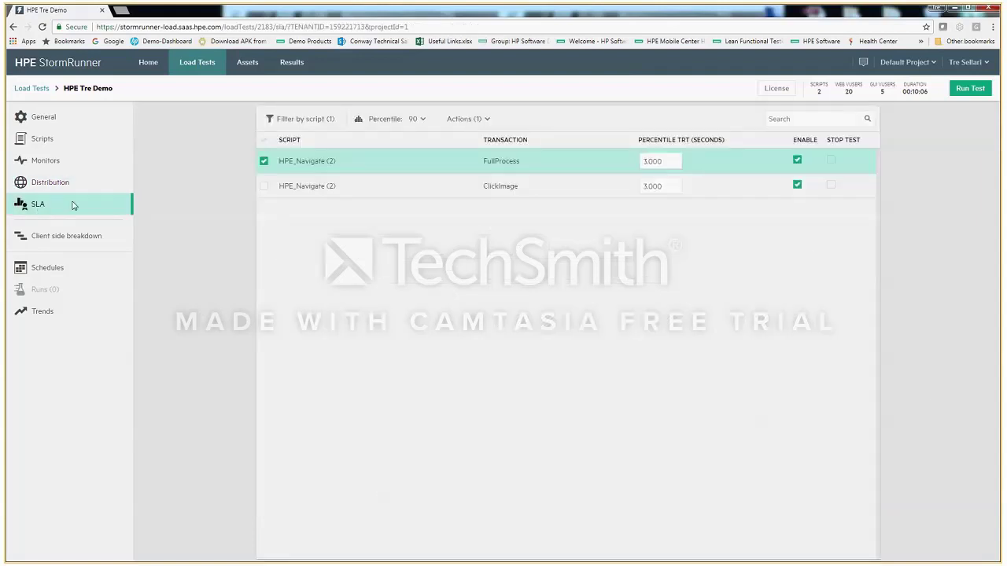
pyautogui.click(263, 186)
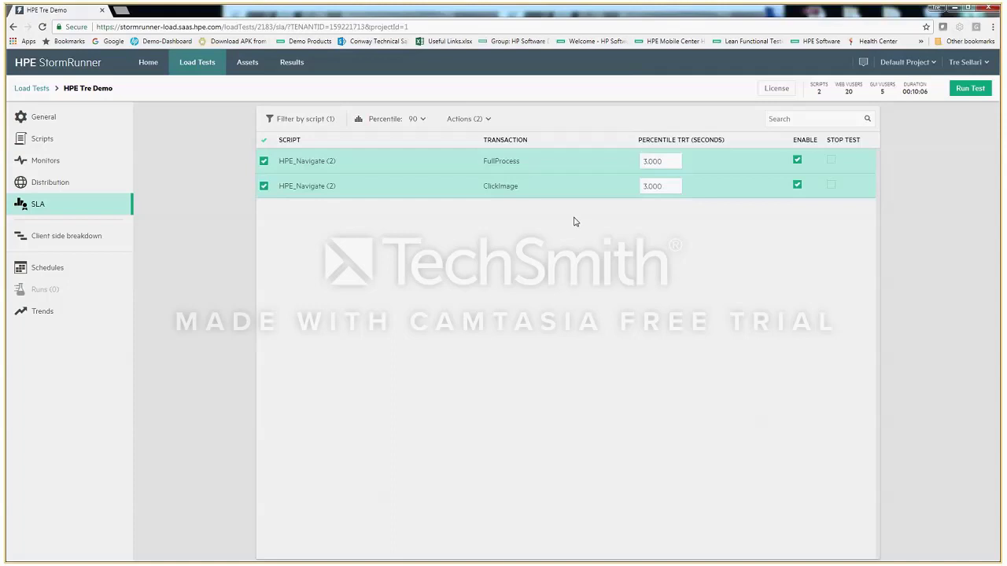
# Enable the NV Insights report in the client side breakdown, using the HPEWeb script.
pyautogui.click(59, 237)
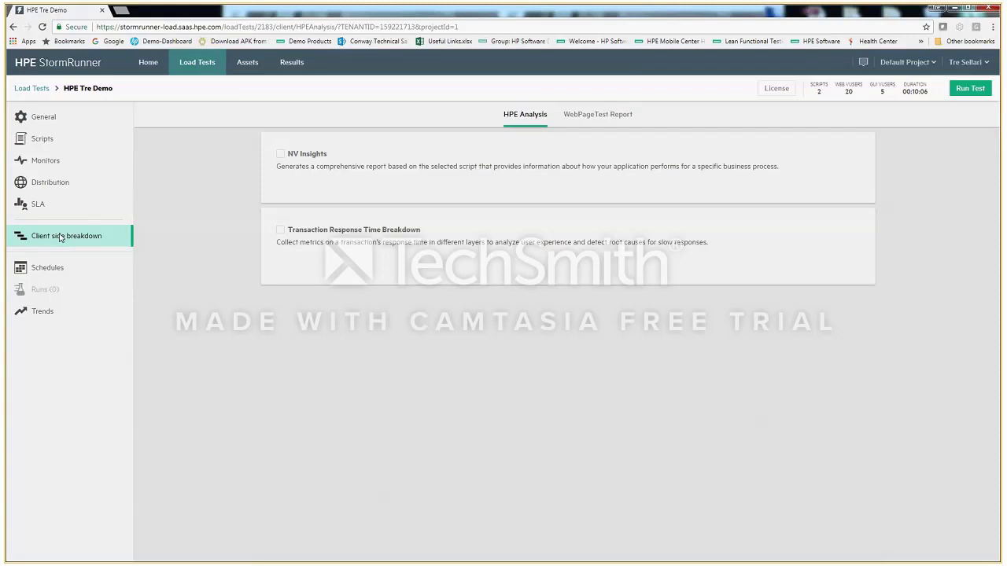
pyautogui.click(281, 154)
pyautogui.click(290, 184)
pyautogui.click(315, 201)
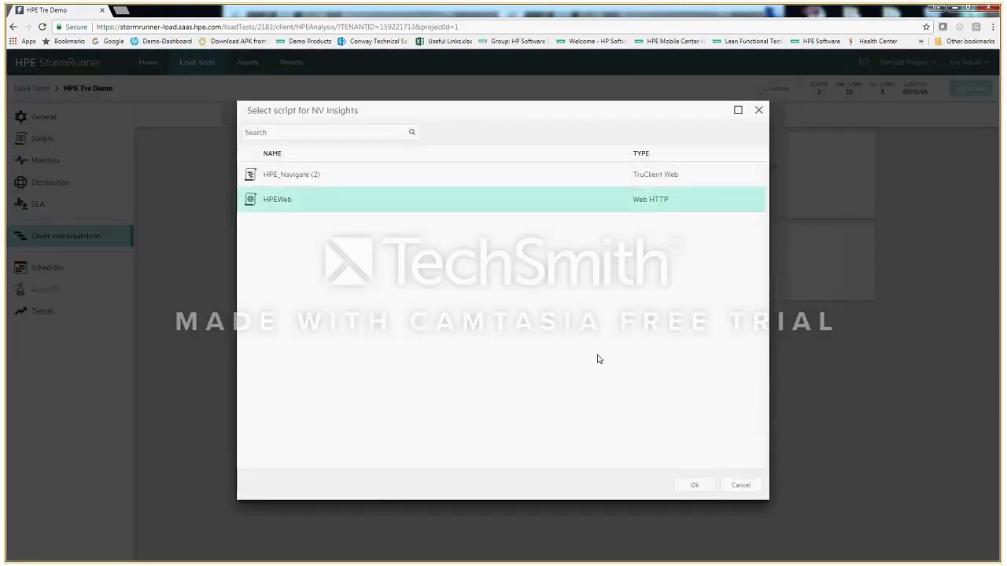
pyautogui.click(692, 486)
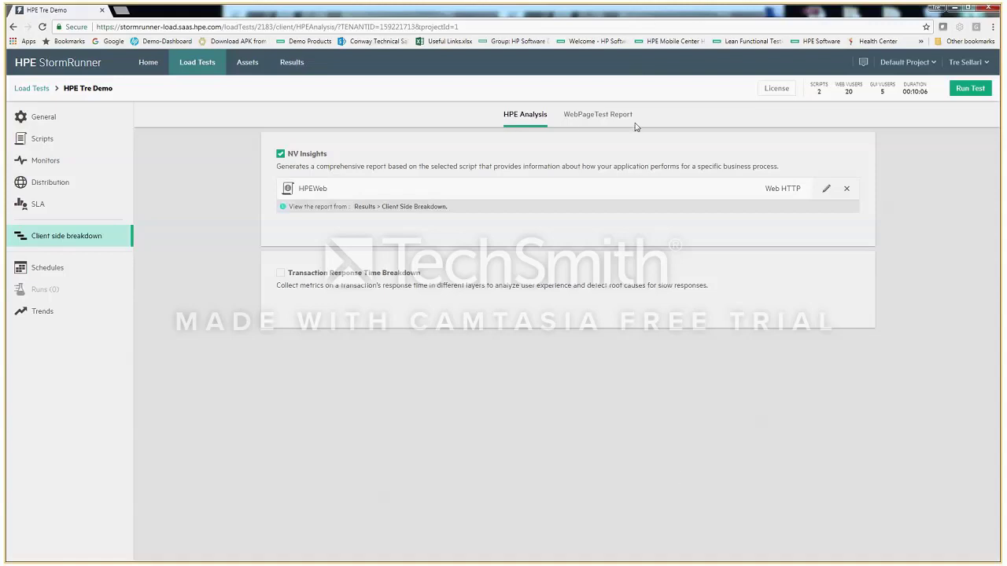
pyautogui.click(583, 118)
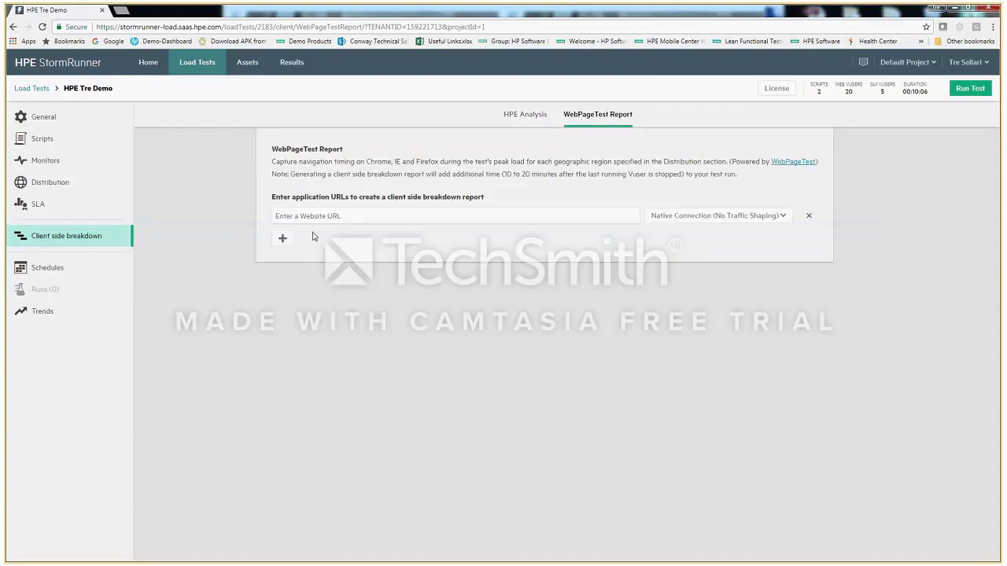
pyautogui.click(452, 220)
pyautogui.write('www')
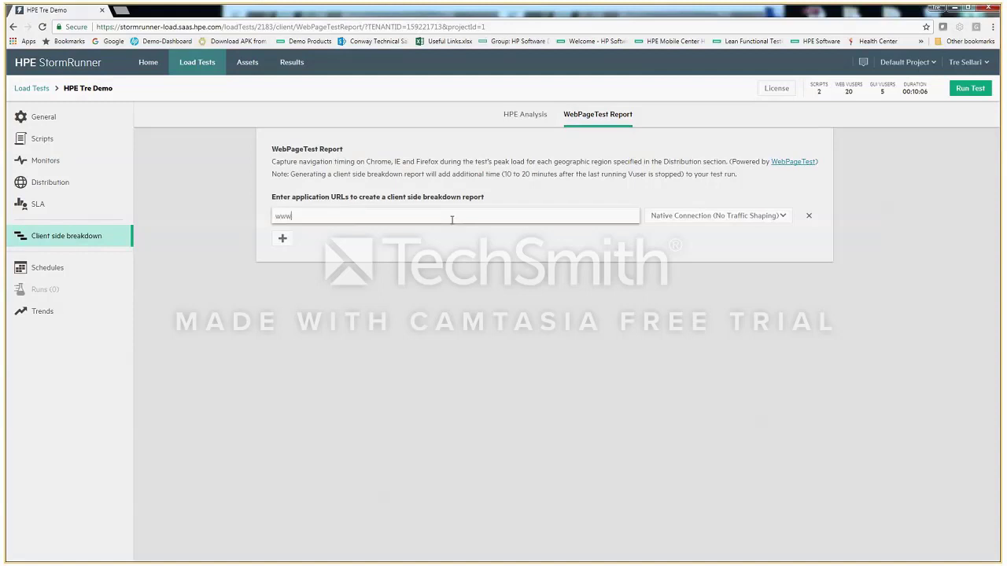
pyautogui.write('.hpe.com')
pyautogui.click(736, 218)
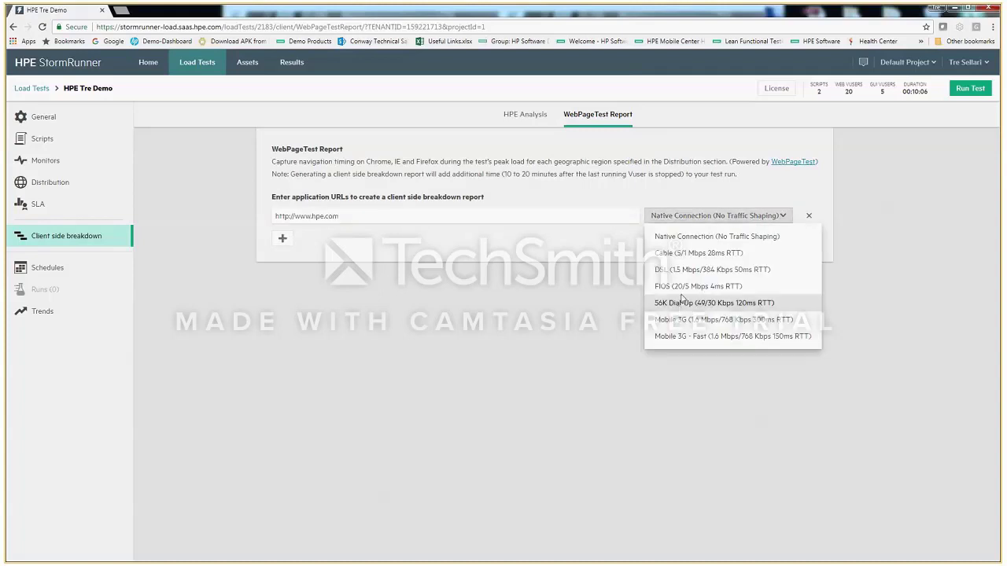
pyautogui.click(688, 269)
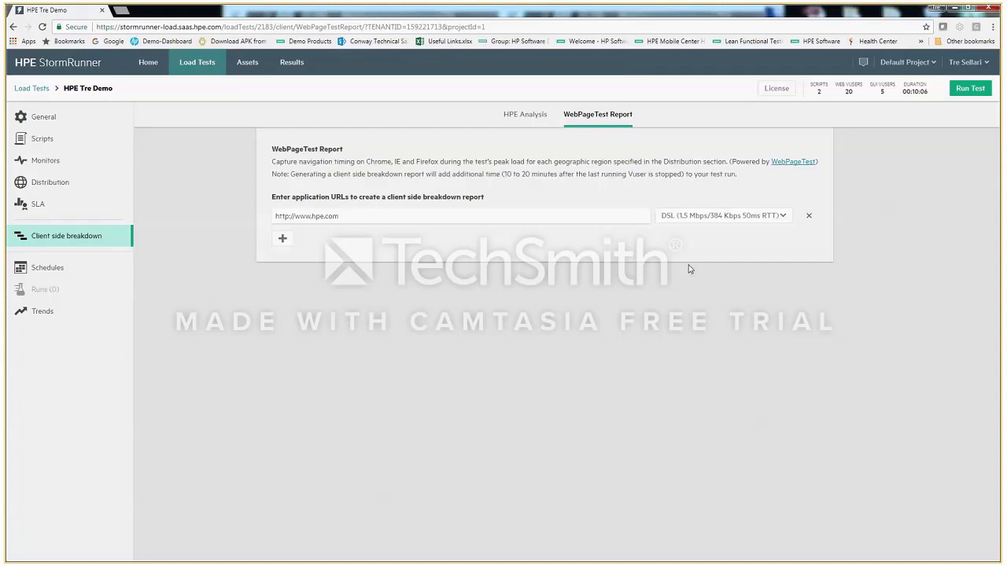
# Add a scheduled run to the load test, and delete it again.
pyautogui.click(66, 275)
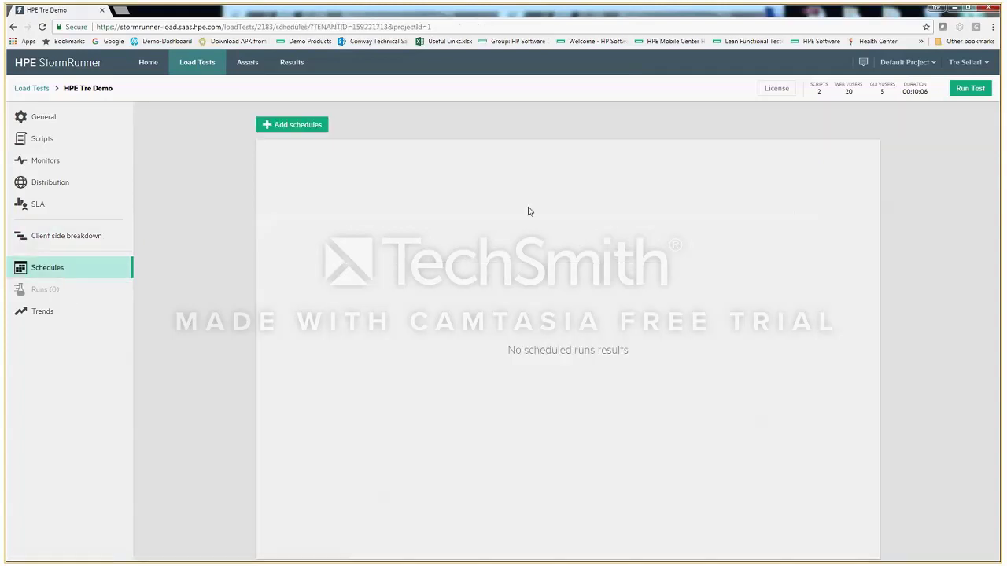
pyautogui.click(285, 129)
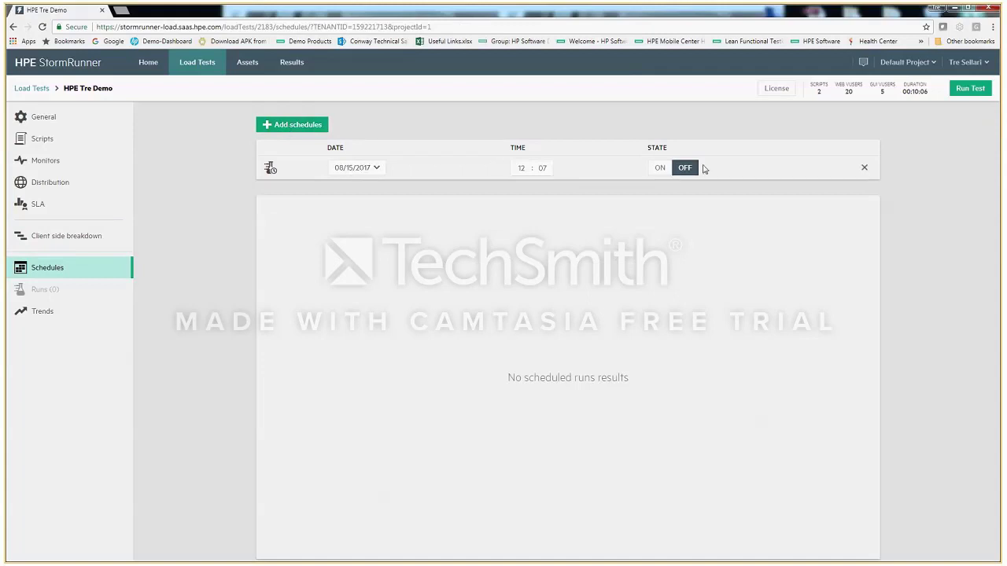
pyautogui.click(864, 168)
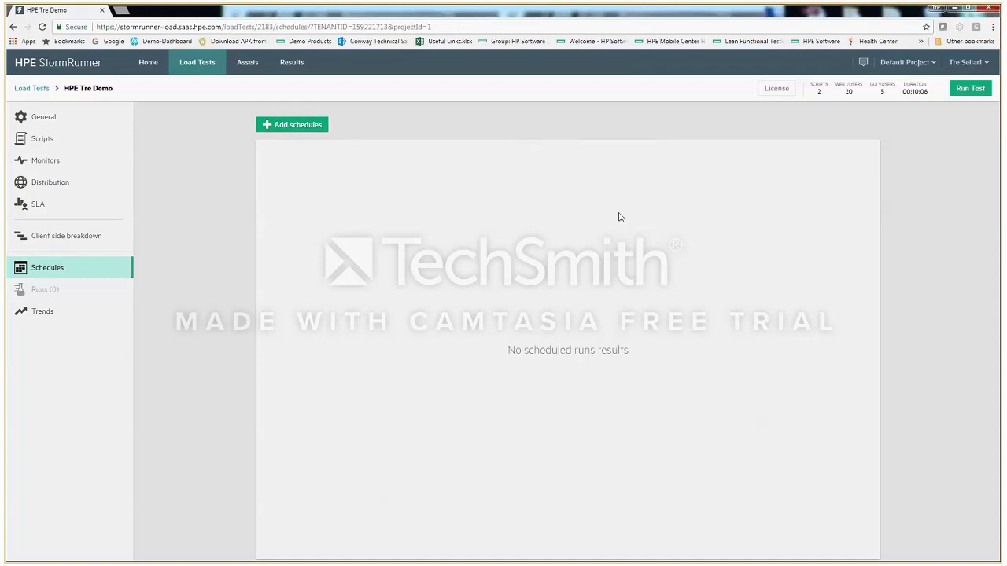
# Try to run the HPE Tre Demo load test, and go back to its configuration.
pyautogui.click(972, 90)
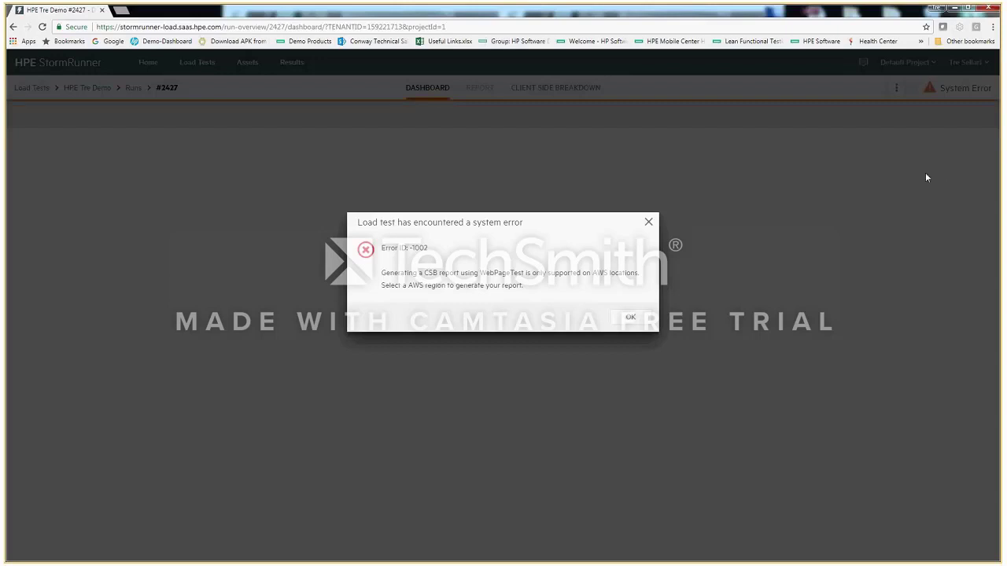
pyautogui.click(628, 319)
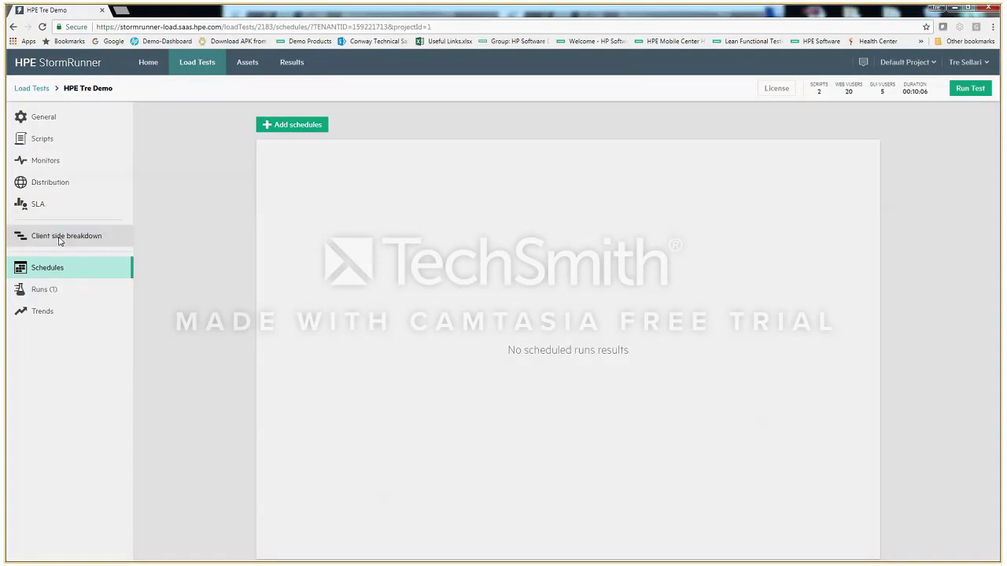
pyautogui.click(60, 241)
pyautogui.click(582, 116)
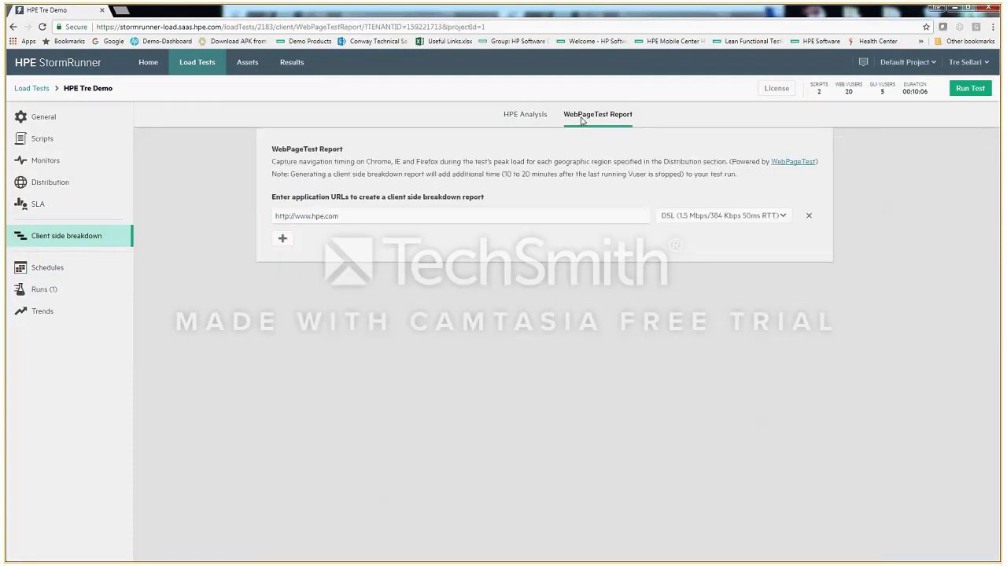
pyautogui.click(809, 215)
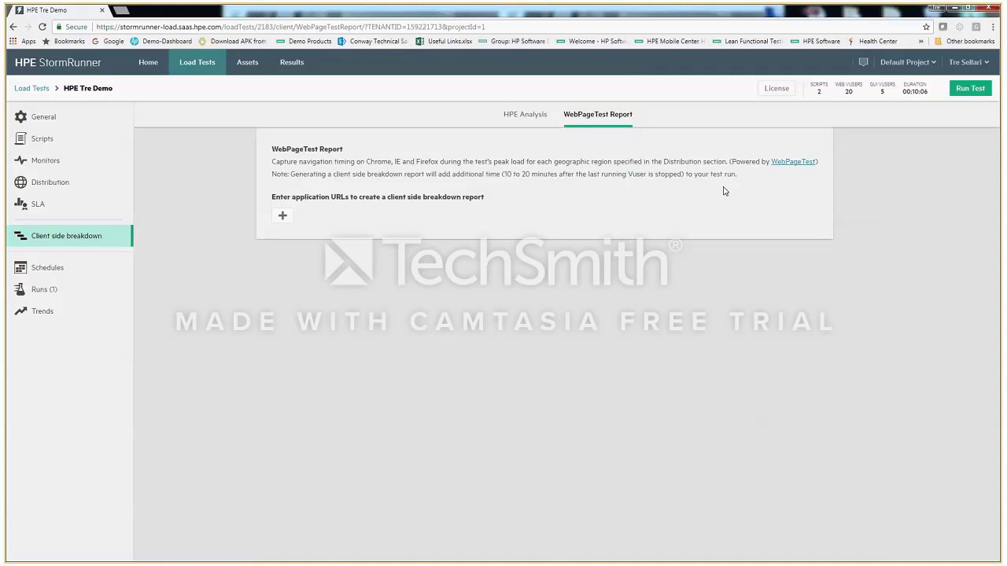
# Run the HPE Tre Demo load test and go to the StormRunner home page.
pyautogui.click(969, 88)
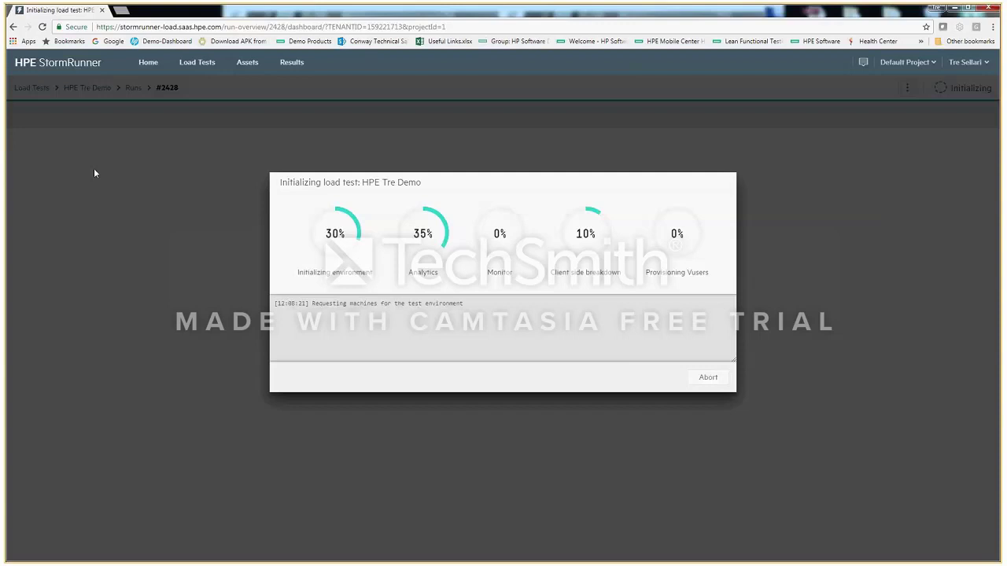
pyautogui.click(146, 65)
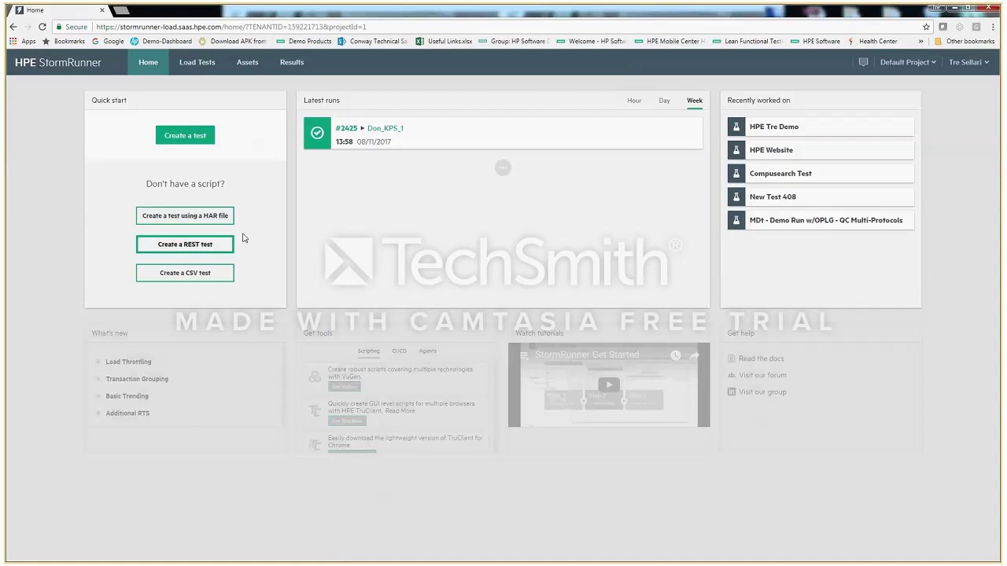
# Open the live run dashboard of the HPE Tre Demo load test.
pyautogui.click(197, 65)
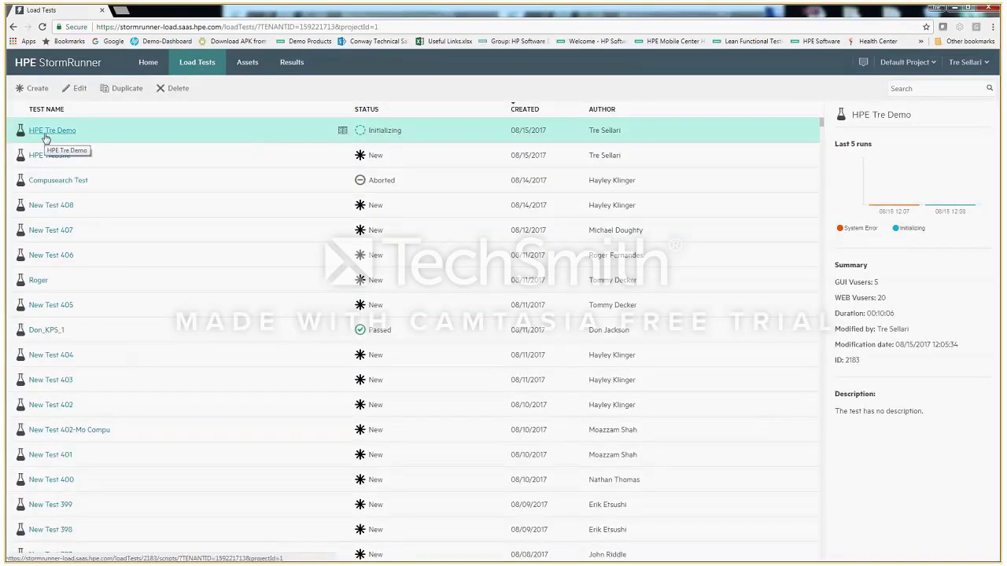
pyautogui.click(342, 133)
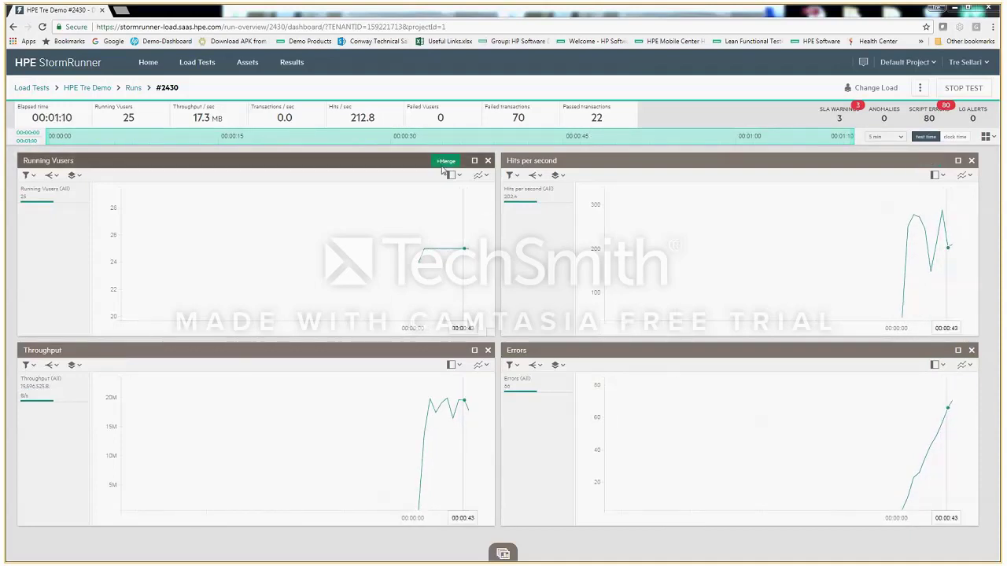
# Merge the average transaction response time of all scripts into the Running Vusers graph, and remove it again.
pyautogui.click(445, 161)
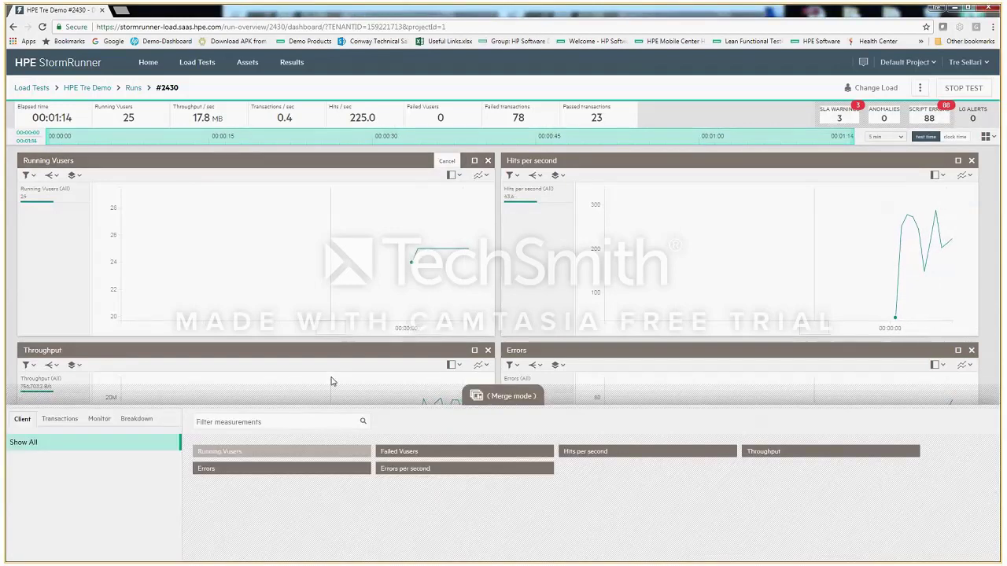
pyautogui.click(61, 419)
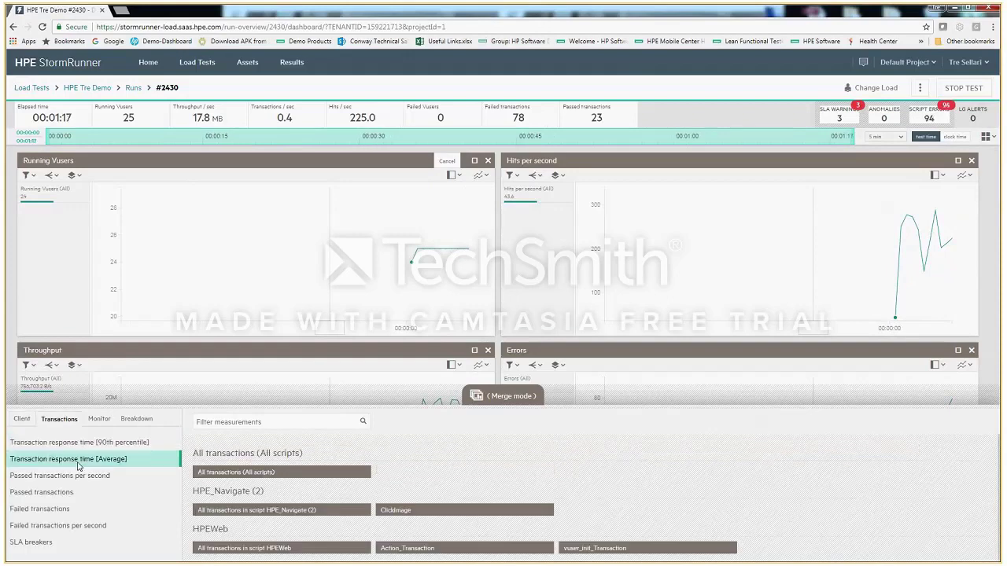
pyautogui.click(225, 472)
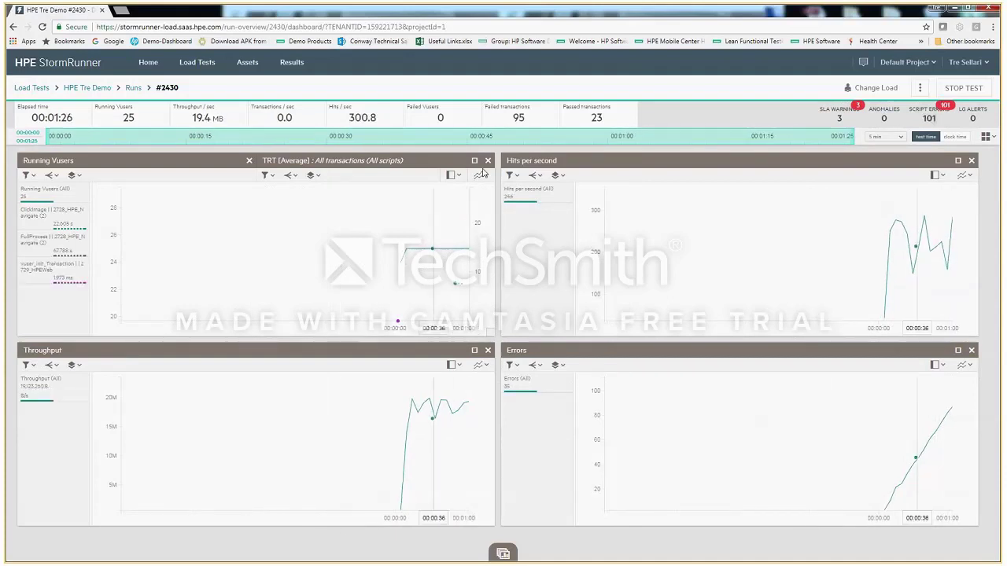
pyautogui.click(488, 161)
# Merge the Hits per second measurement into the Running Vusers graph.
pyautogui.click(446, 160)
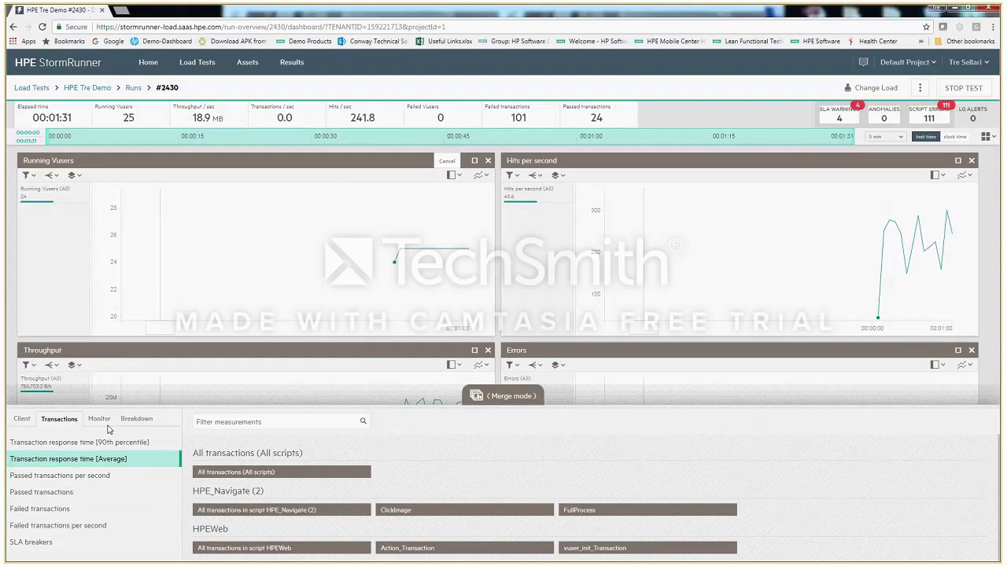
pyautogui.click(22, 419)
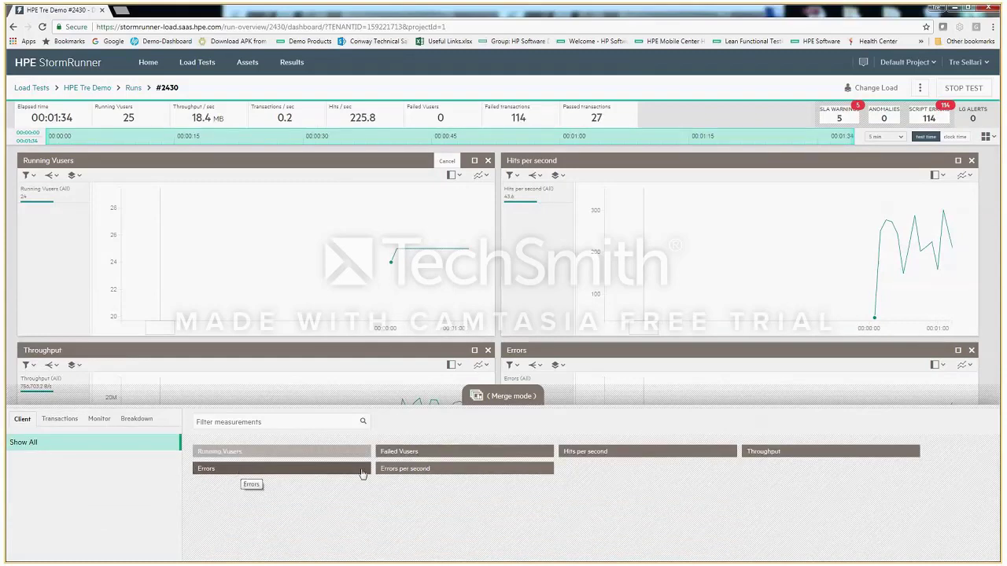
pyautogui.click(605, 453)
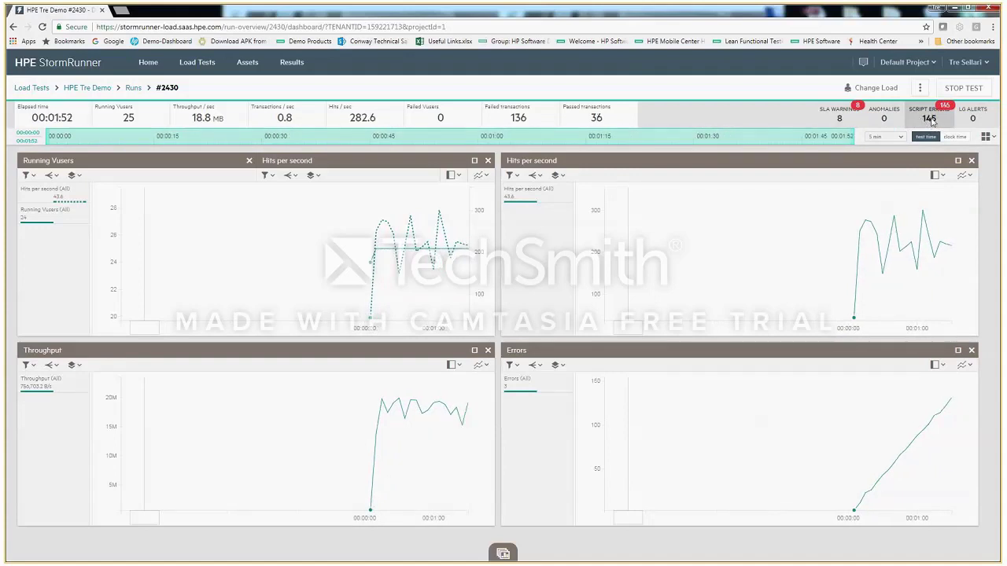
# Add the HPEWeb script error as an errors-per-second graph to the dashboard, and remove it again.
pyautogui.click(929, 118)
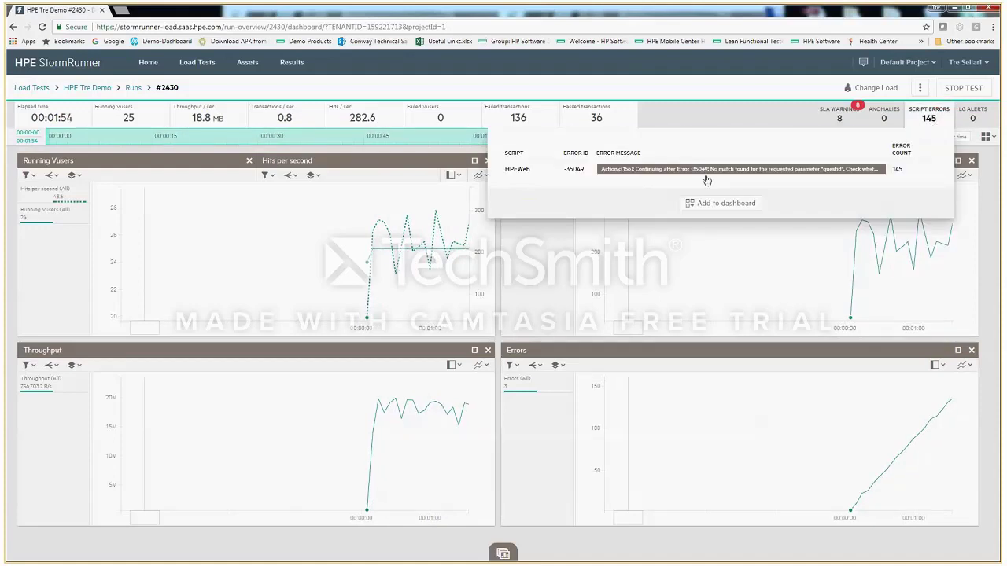
pyautogui.click(754, 173)
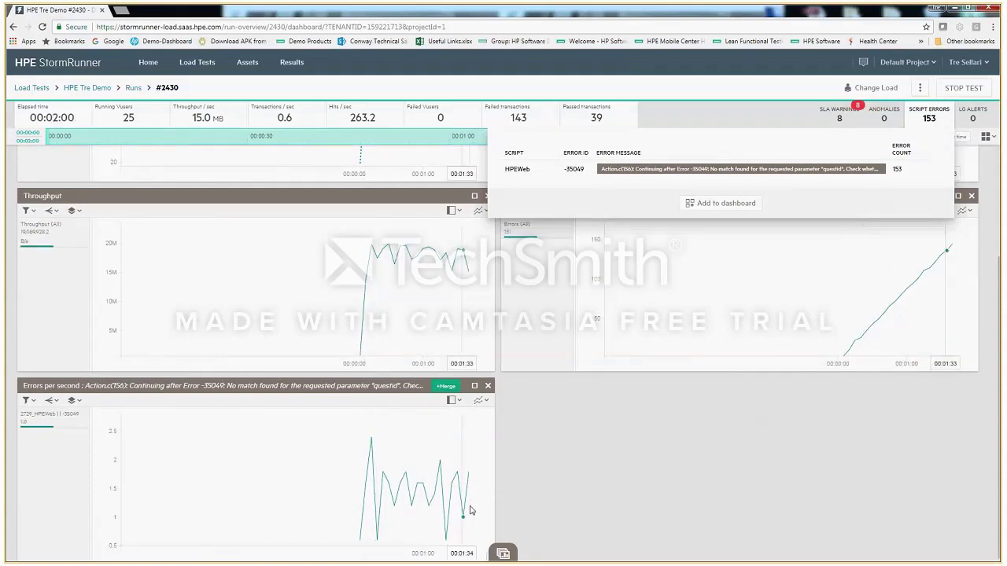
pyautogui.click(488, 388)
pyautogui.click(488, 386)
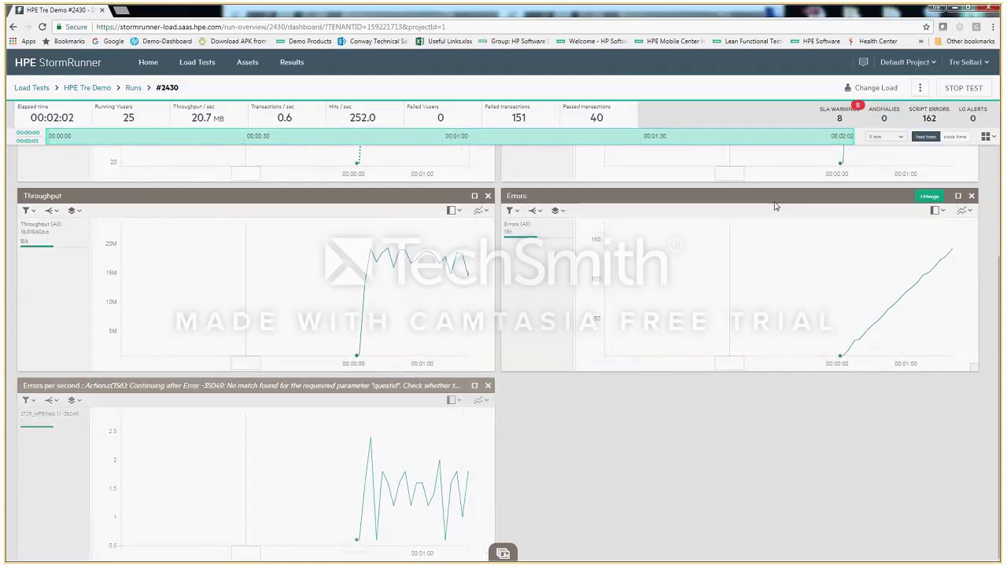
# Add the ClickImage SLA warning for Sao Paulo on Mobile_Busy as a dashboard graph, and remove it again.
pyautogui.click(839, 118)
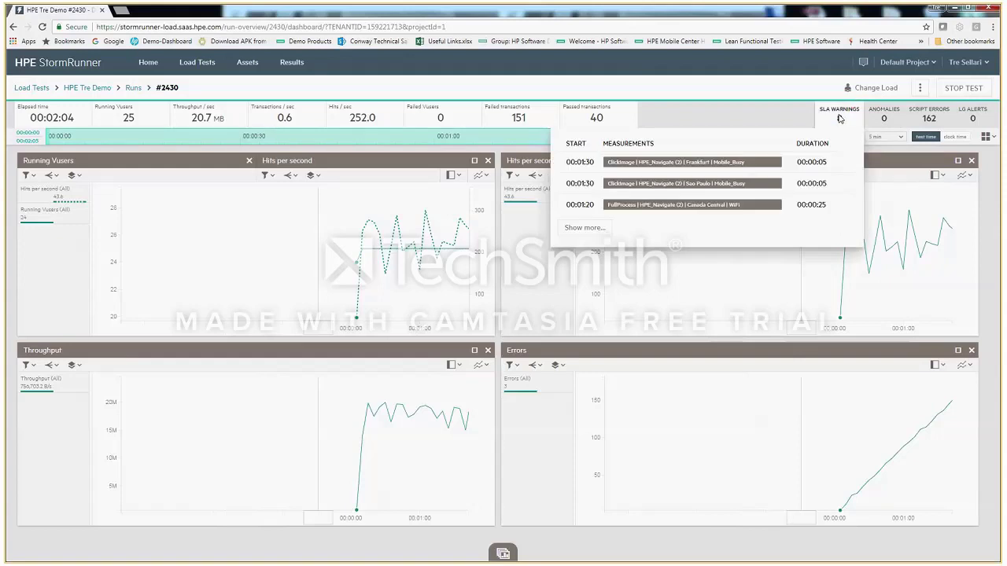
pyautogui.click(615, 162)
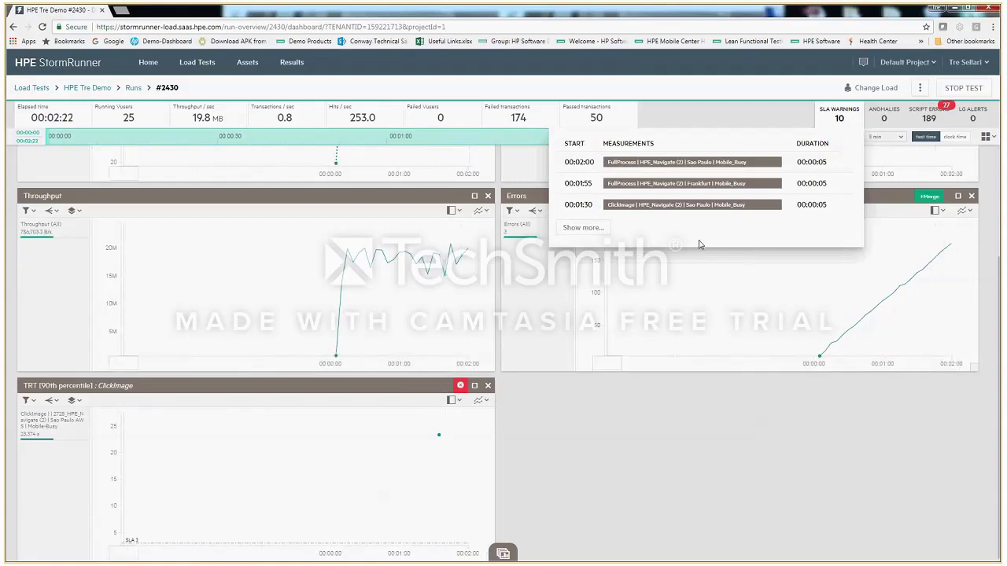
pyautogui.click(489, 386)
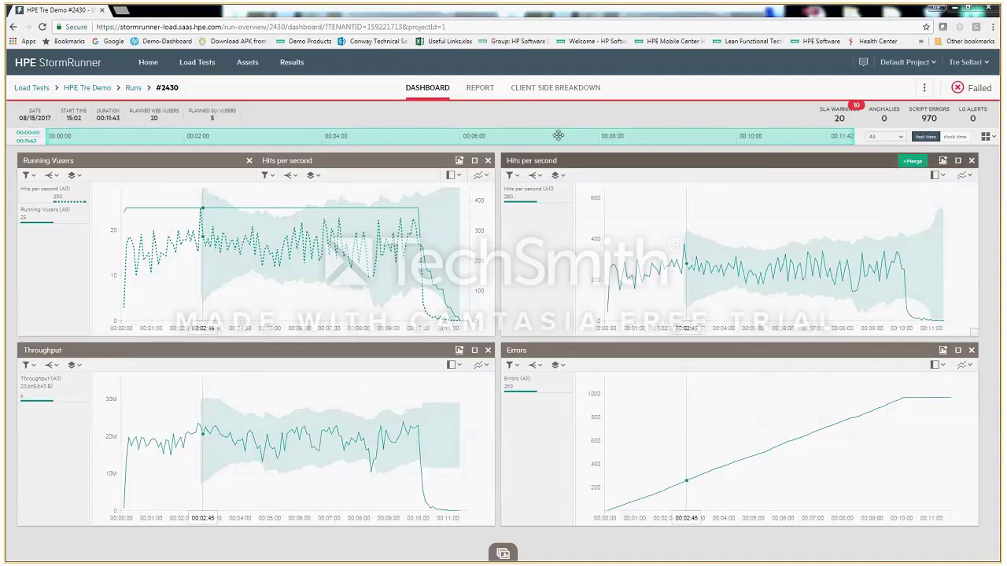
# Review the run report from the summary through scripts distribution, both scripts' transaction details, hits, throughput and total passed transactions.
pyautogui.click(481, 89)
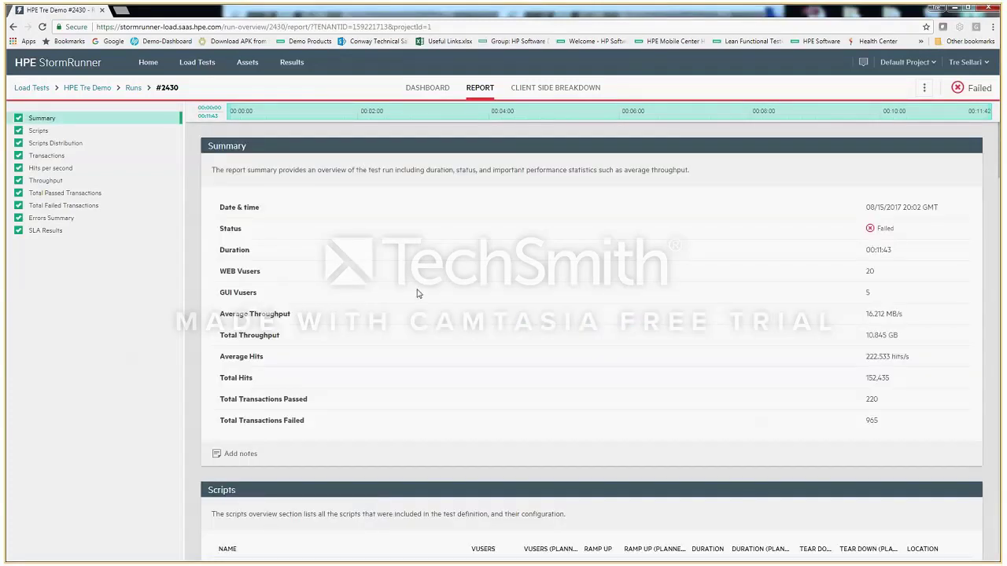
pyautogui.scroll(-3, 422, 295)
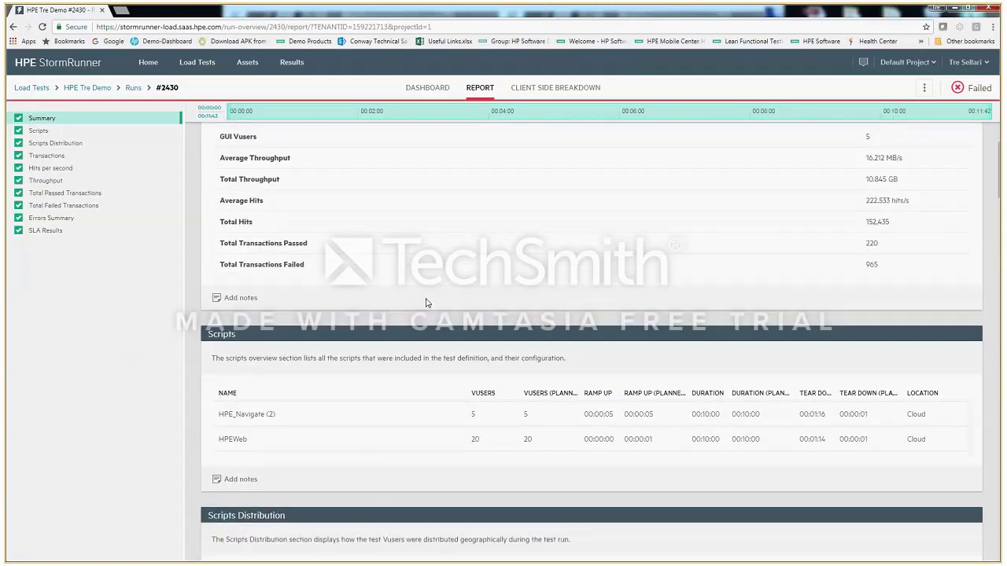
pyautogui.scroll(-6, 426, 303)
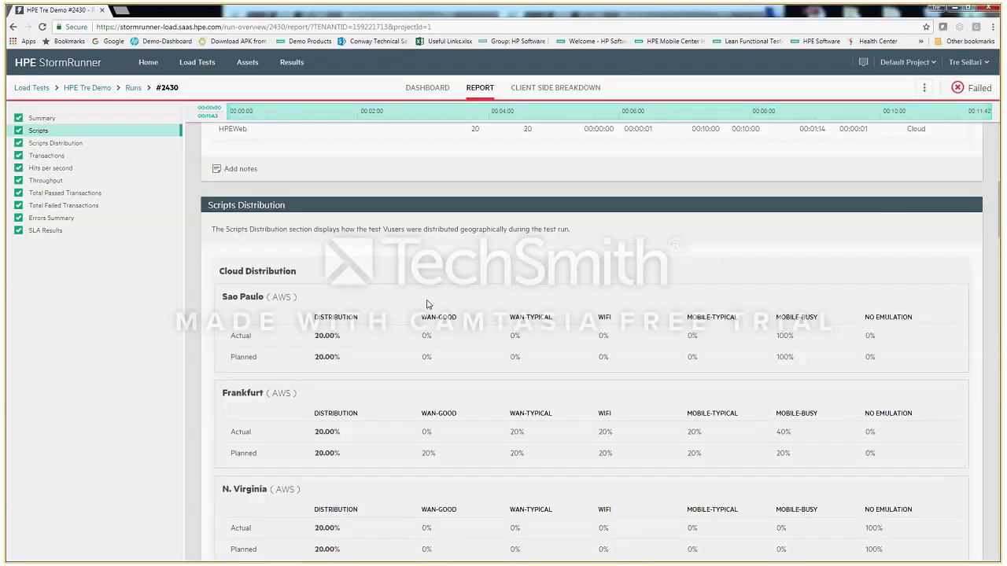
pyautogui.scroll(-2, 427, 304)
pyautogui.scroll(-14, 427, 304)
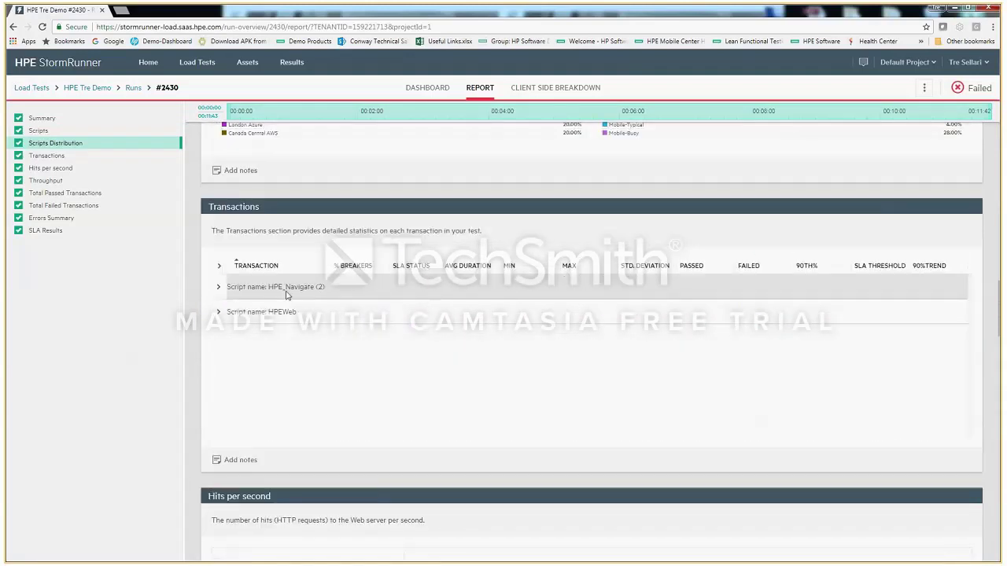
pyautogui.click(218, 287)
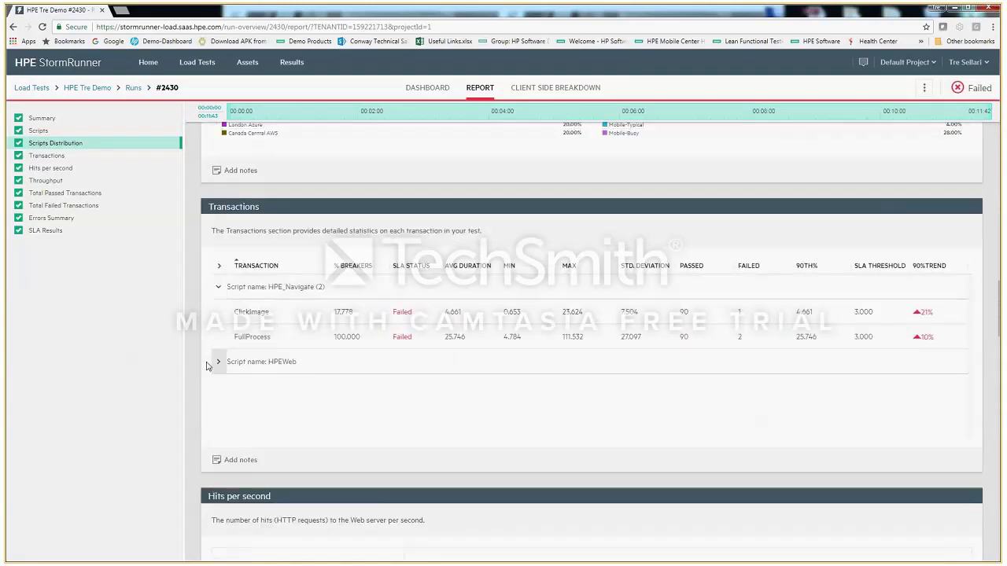
pyautogui.click(218, 362)
pyautogui.scroll(-8, 314, 349)
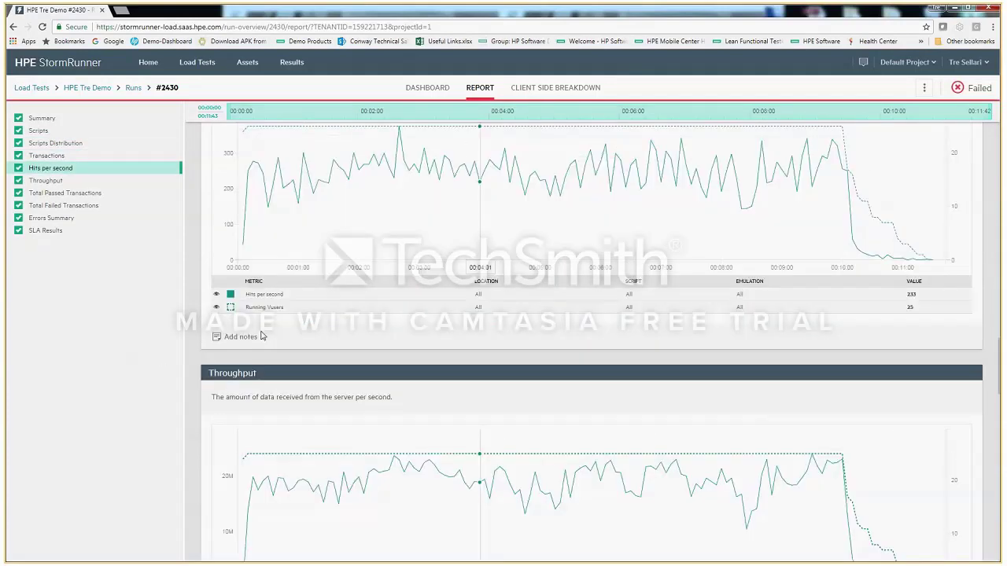
pyautogui.scroll(-4, 490, 336)
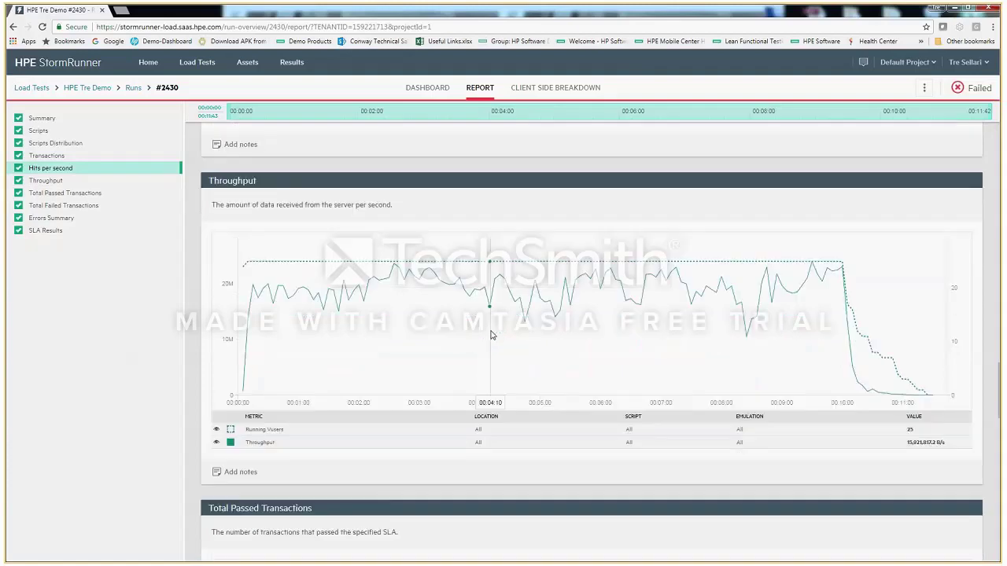
pyautogui.scroll(-3, 491, 336)
pyautogui.scroll(-3, 489, 335)
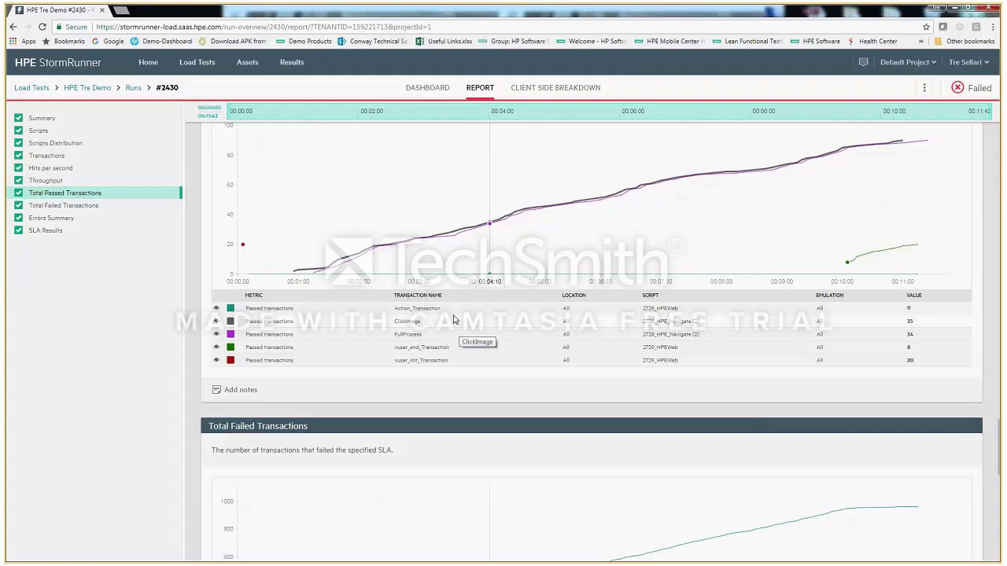
# Group the client side breakdown by network scenario and open the optimization recommendations for Action_Transaction.
pyautogui.click(533, 92)
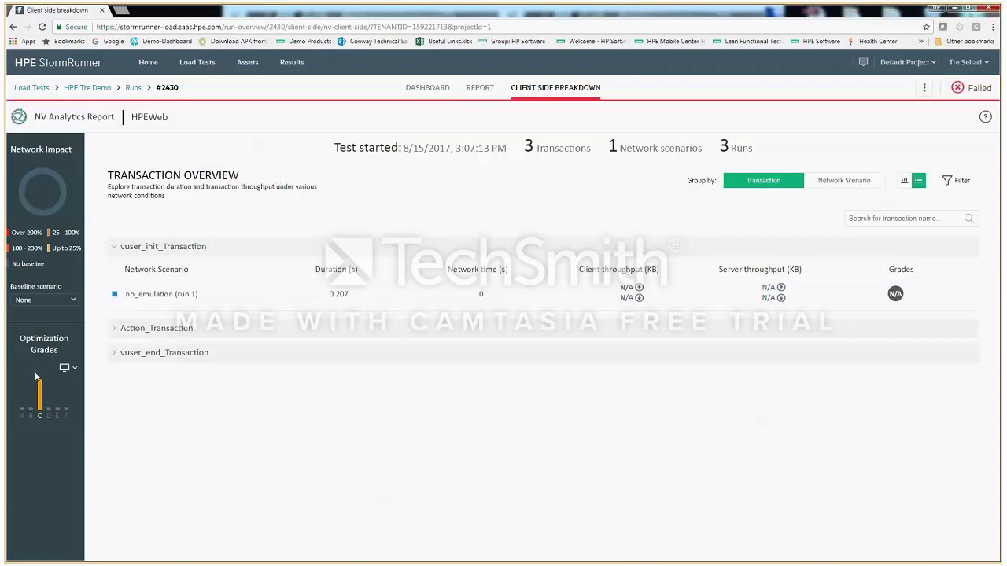
pyautogui.moveTo(40, 395)
pyautogui.click(842, 183)
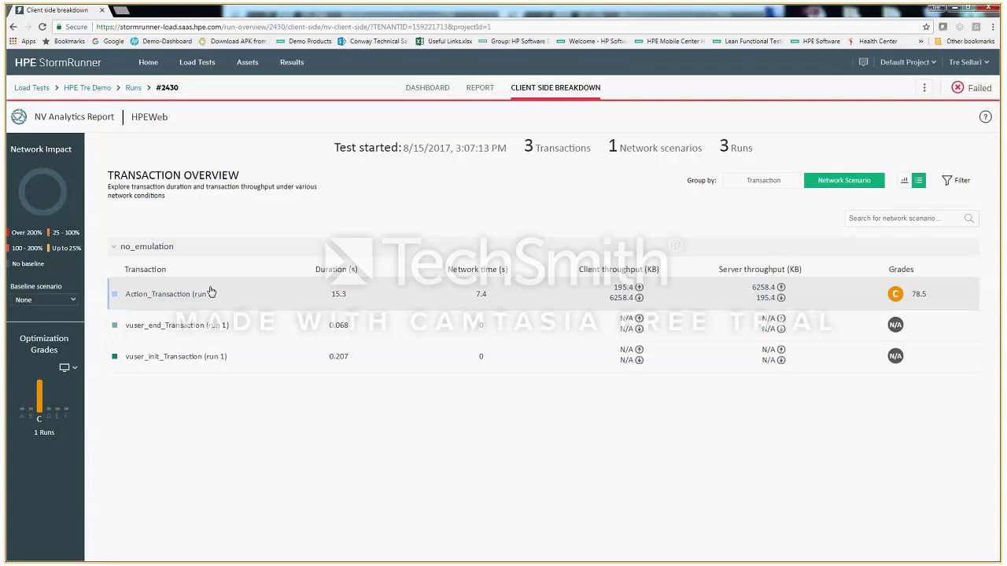
pyautogui.click(895, 293)
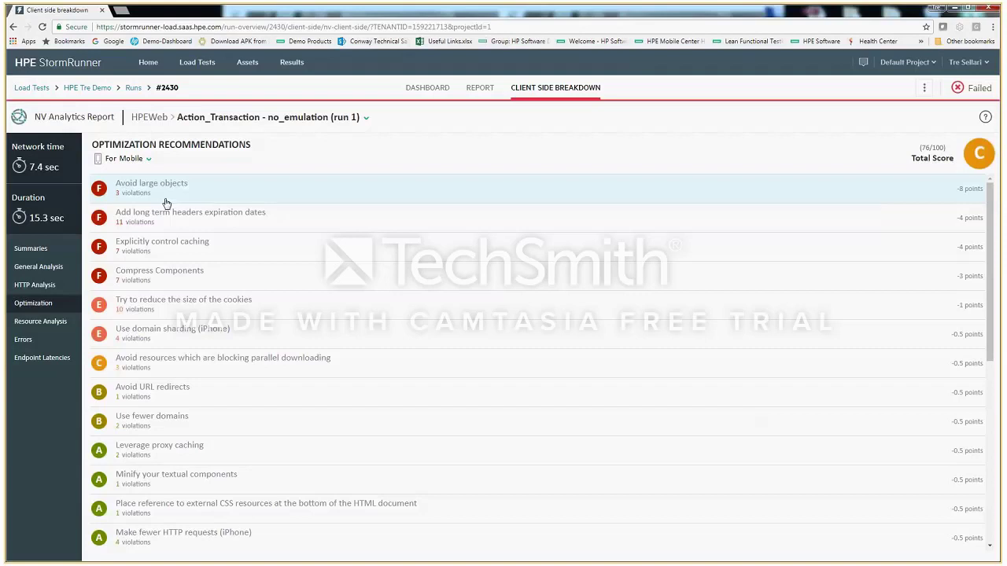
# Examine the resources listed under the Compress Components and Avoid large objects recommendations.
pyautogui.click(222, 275)
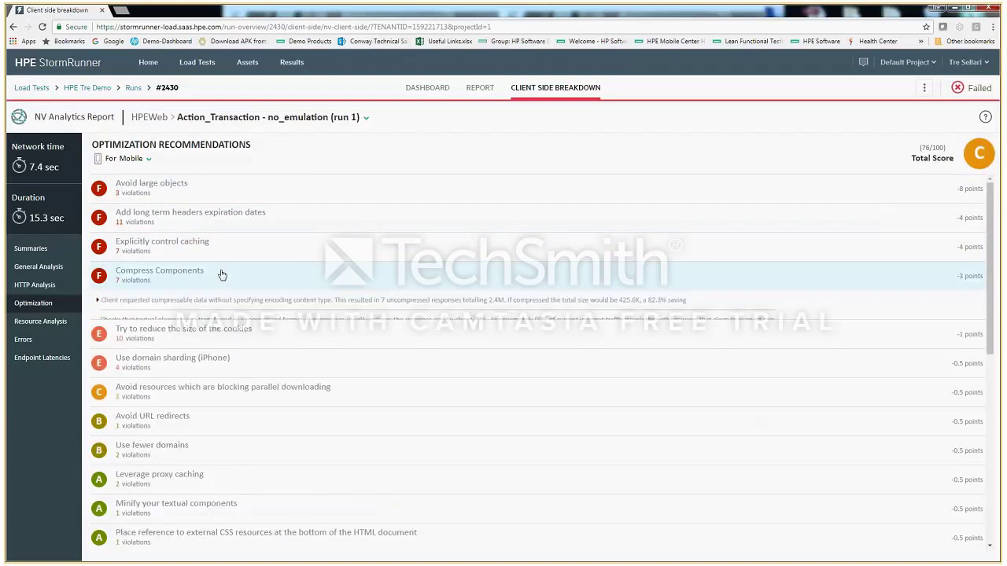
pyautogui.click(98, 303)
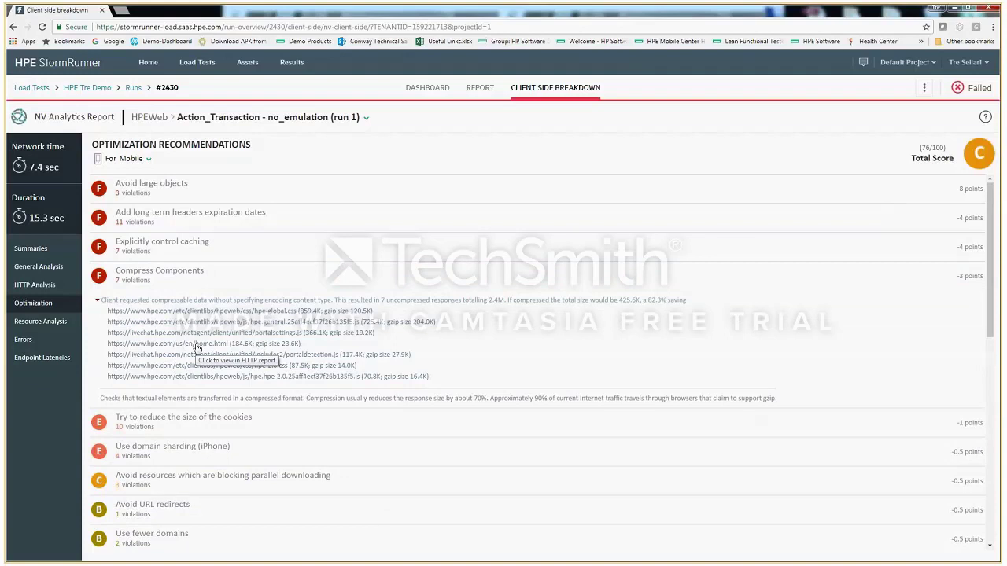
pyautogui.click(118, 280)
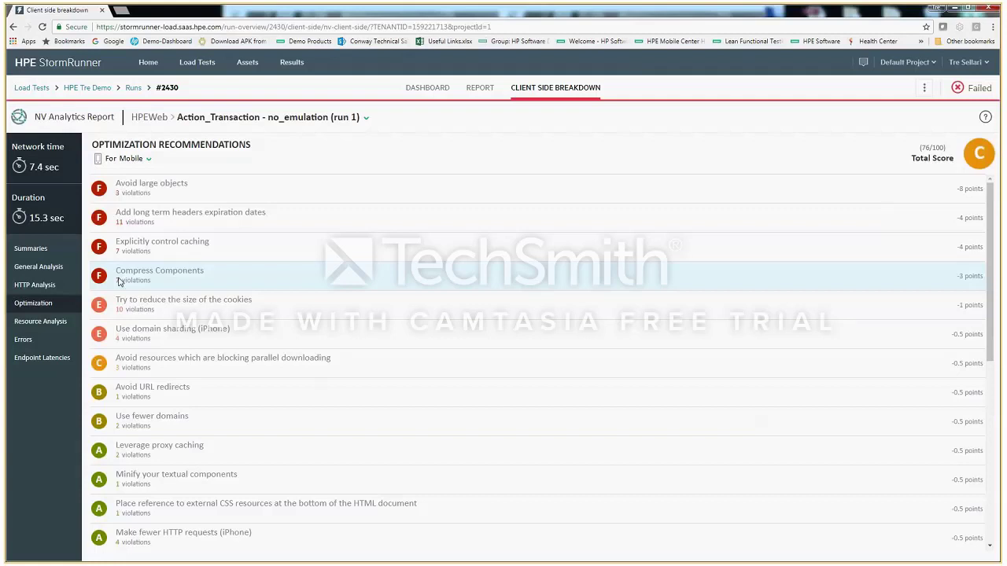
pyautogui.click(162, 193)
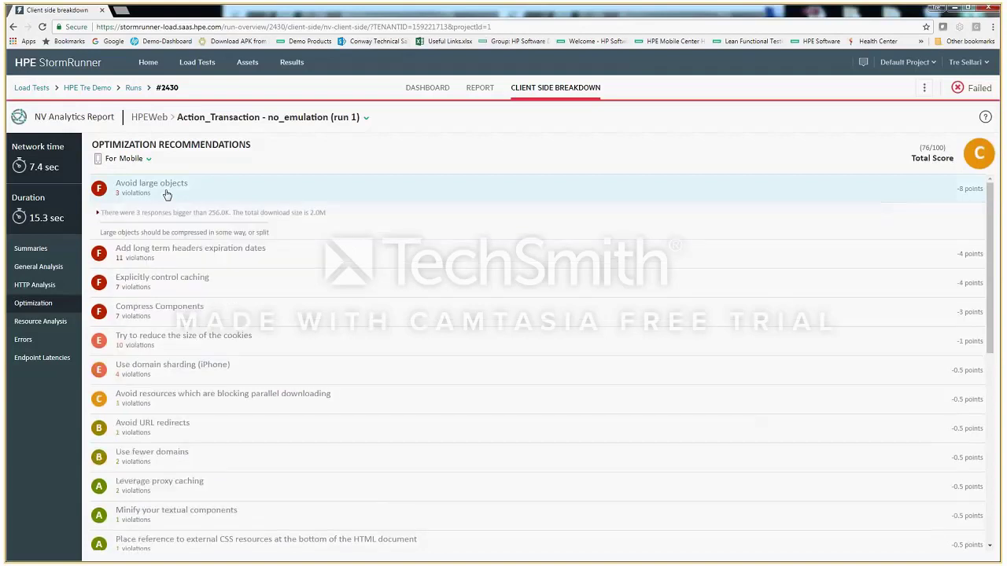
pyautogui.click(94, 213)
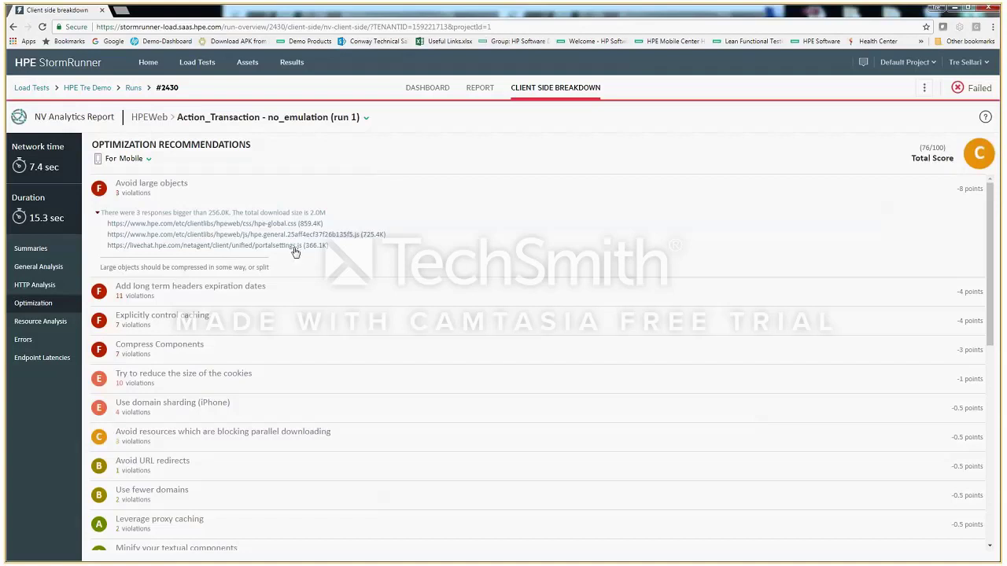
# Examine the protocol summaries and the HTTP analysis timeline of Action_Transaction.
pyautogui.click(33, 249)
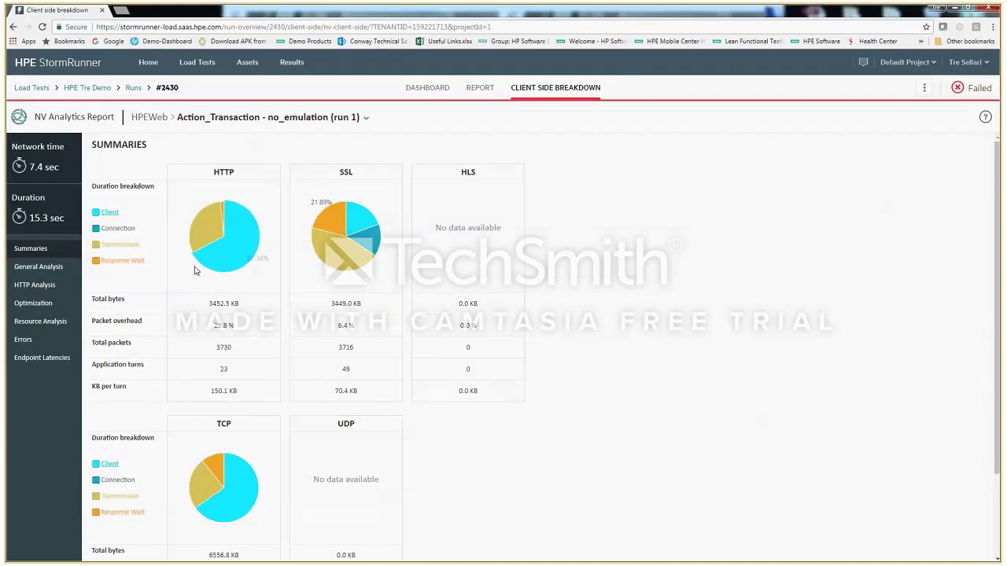
pyautogui.click(35, 284)
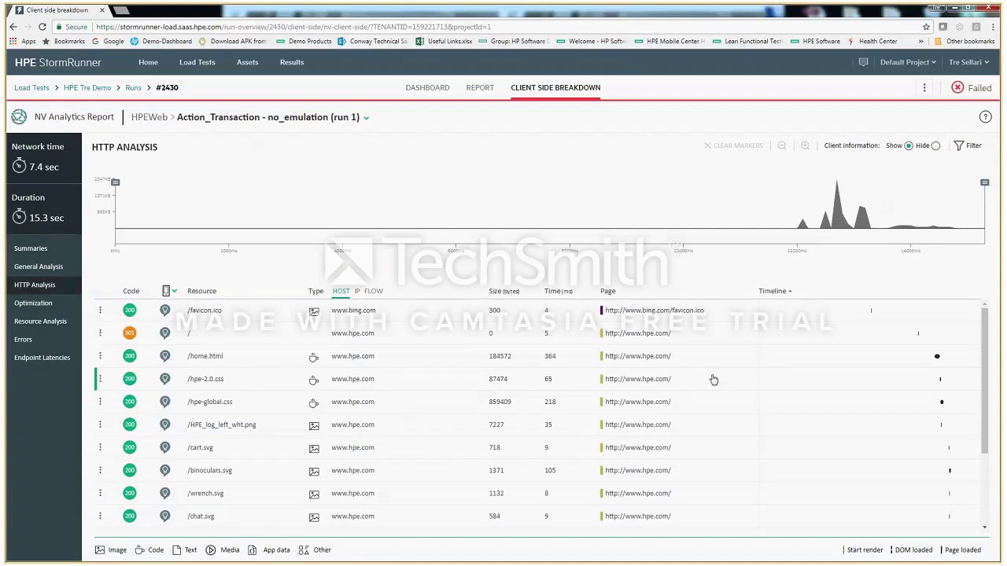
pyautogui.moveTo(929, 397)
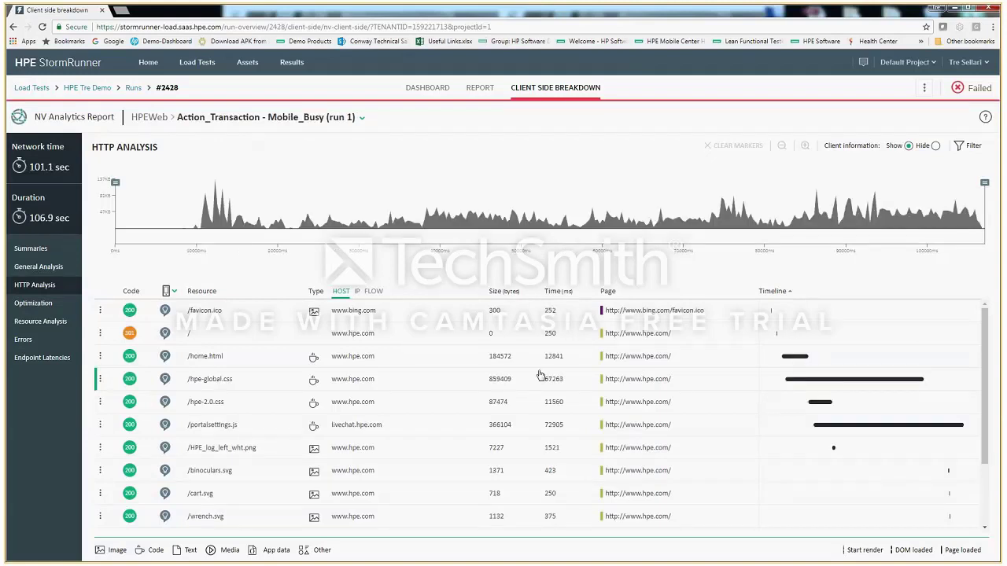
# Check the report and results export options of run #2428, and return to the StormRunner home page.
pyautogui.click(925, 88)
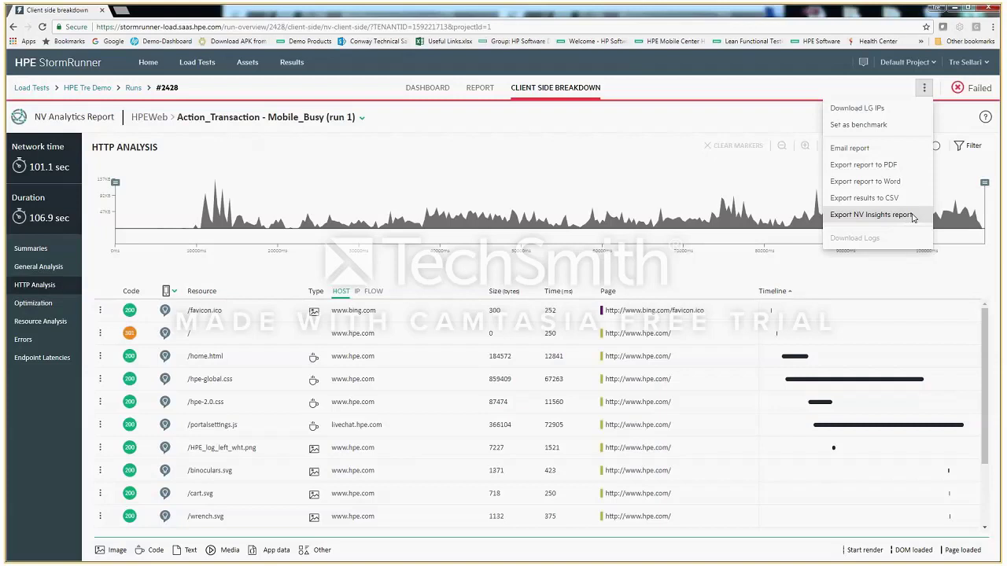
pyautogui.click(150, 62)
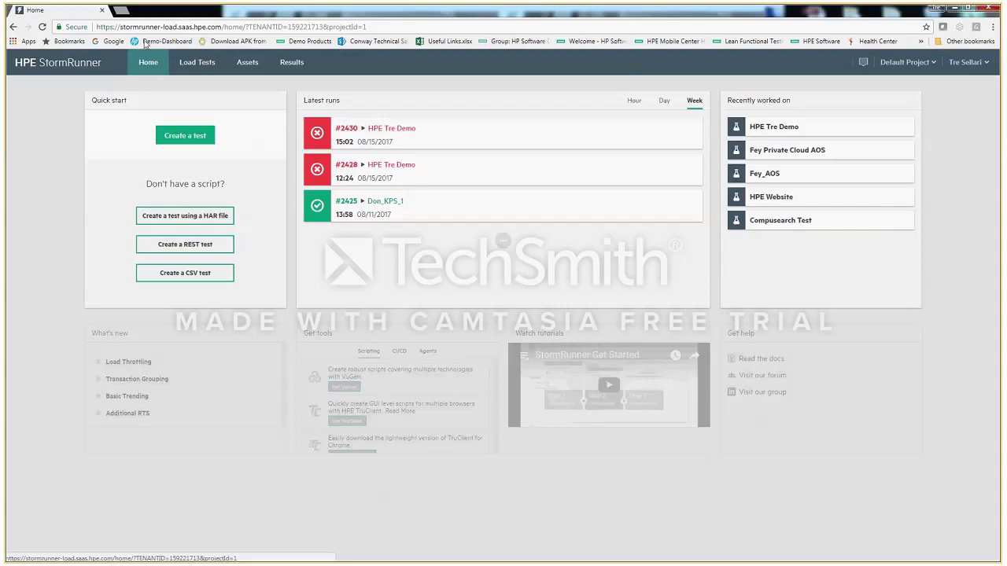
# Open the bookmarked Application Delivery Management Help Center in a new browser tab, enter its StormRunner Load help, and view the Get Started topics.
pyautogui.click(119, 10)
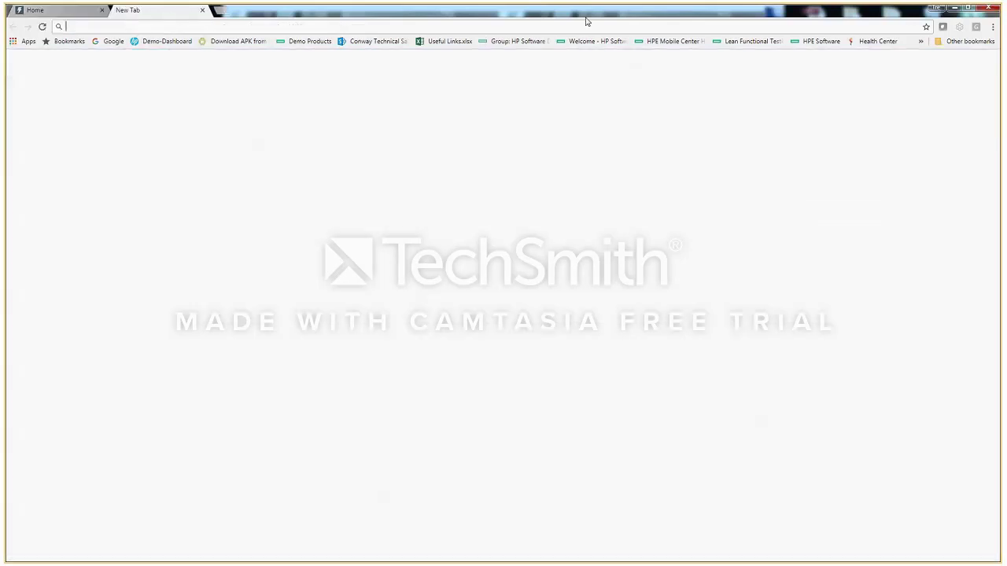
pyautogui.click(920, 41)
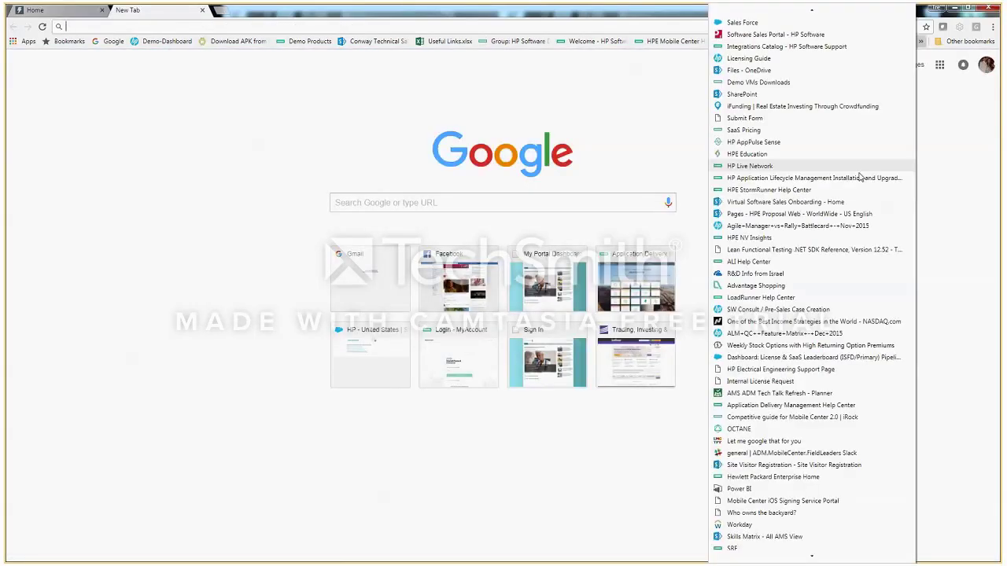
pyautogui.click(764, 405)
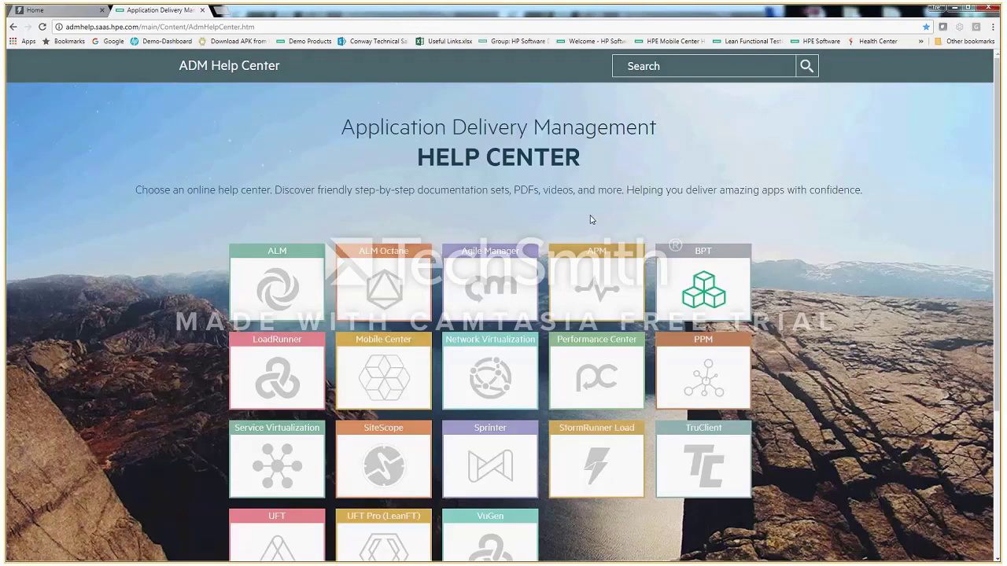
pyautogui.scroll(-1, 613, 368)
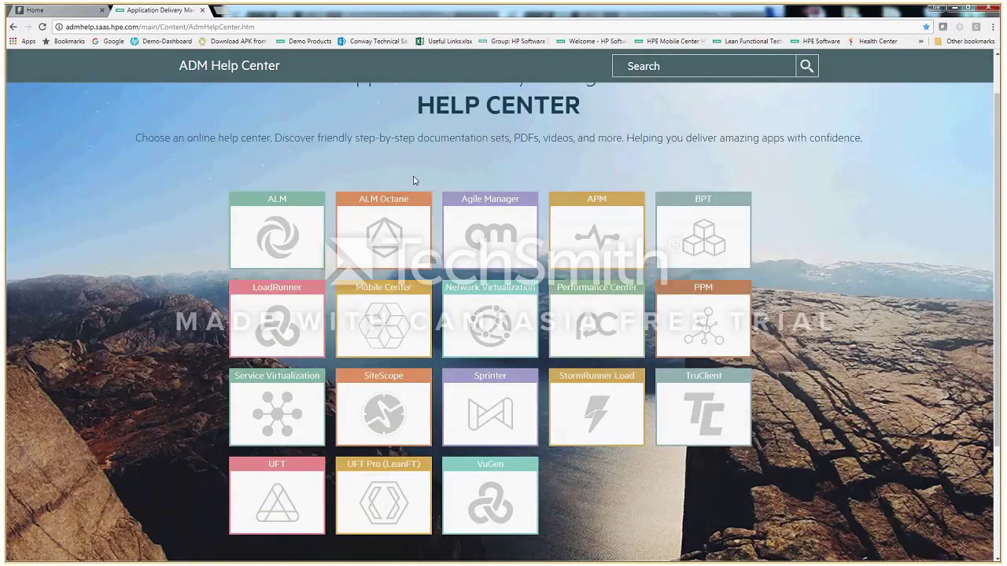
pyautogui.click(606, 413)
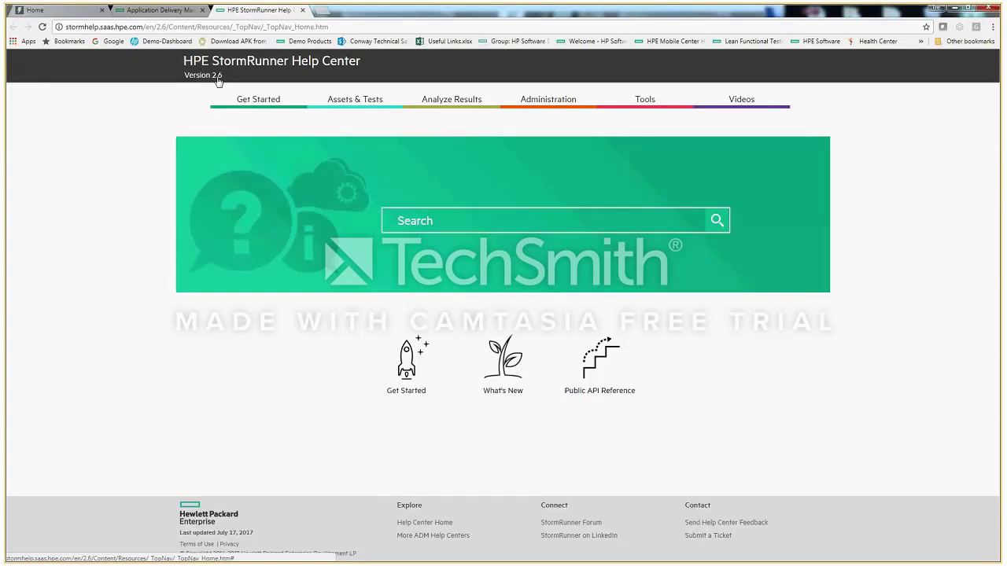
pyautogui.moveTo(265, 99)
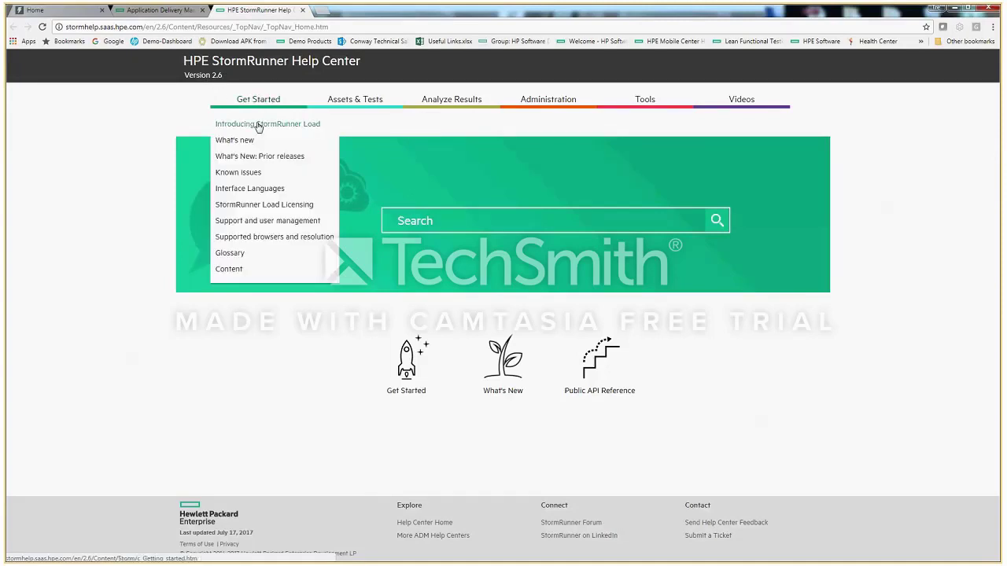